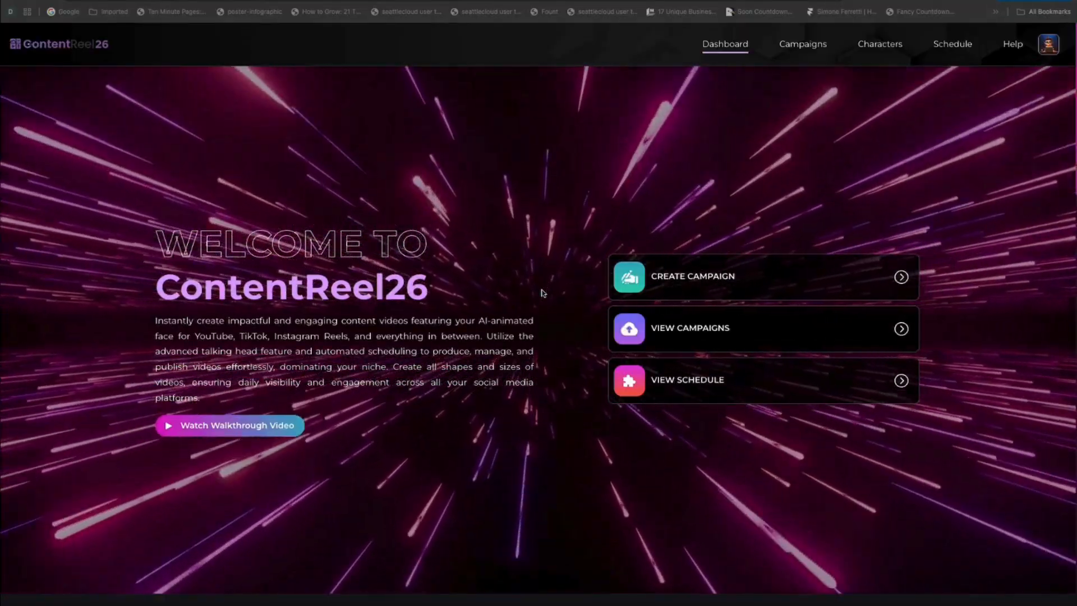
pyautogui.scroll(-1, 543, 293)
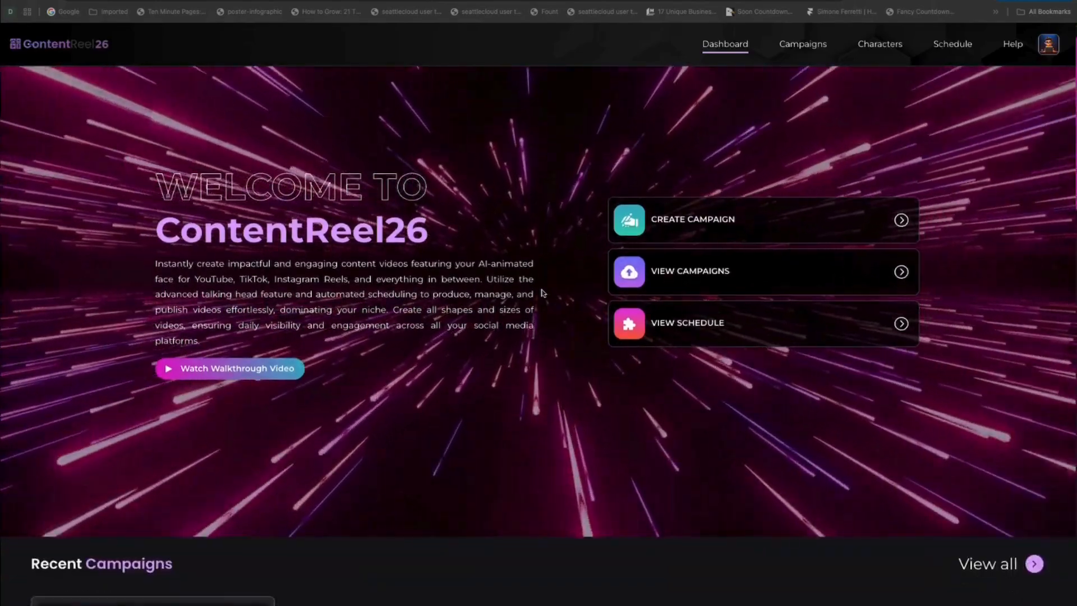
pyautogui.scroll(1, 543, 292)
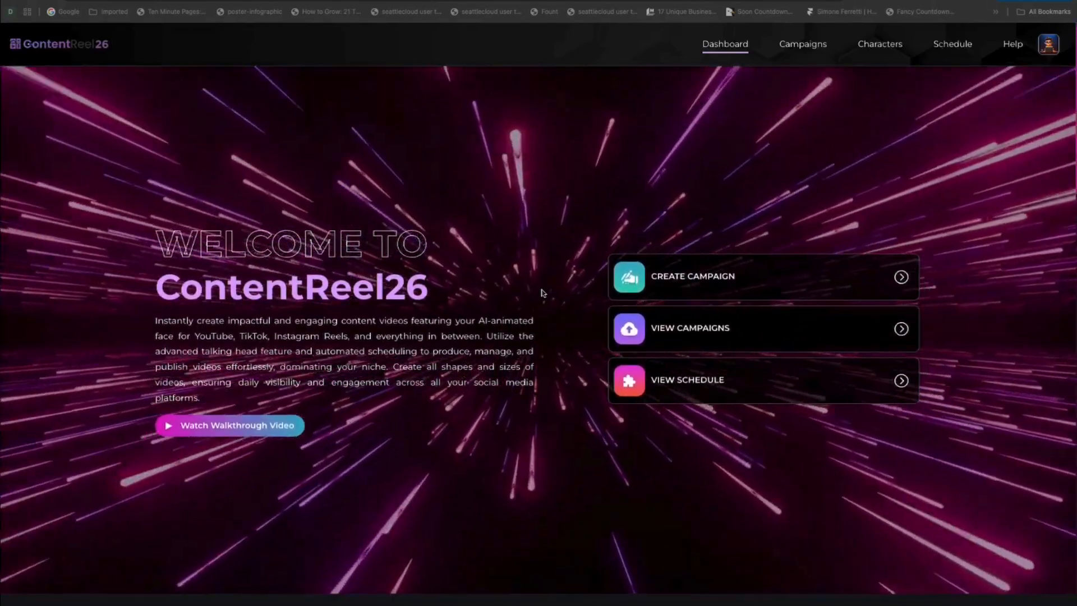
pyautogui.scroll(-1, 543, 292)
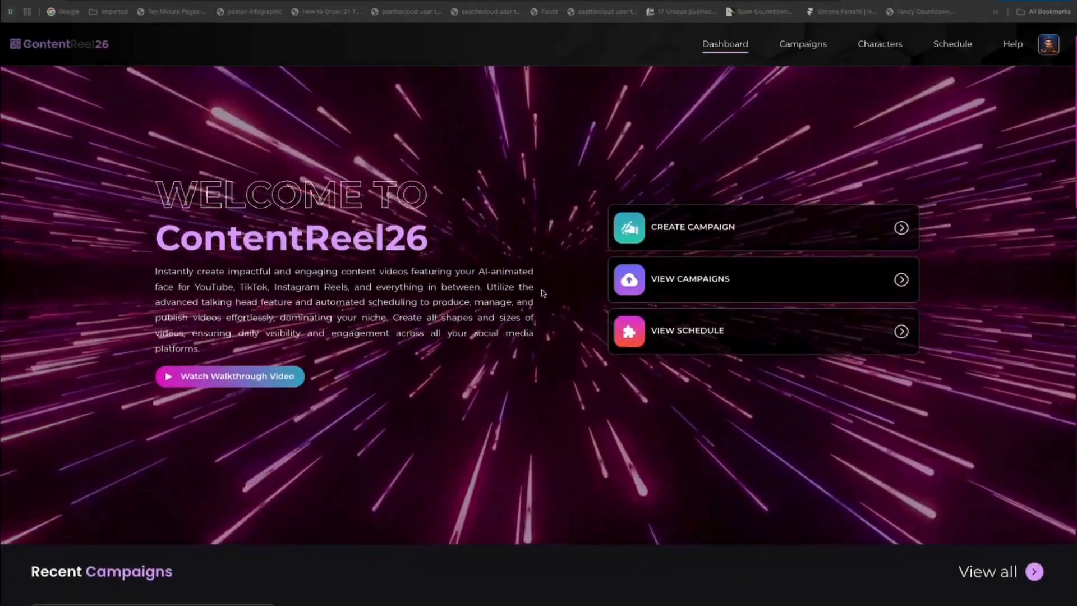
pyautogui.scroll(-1, 543, 293)
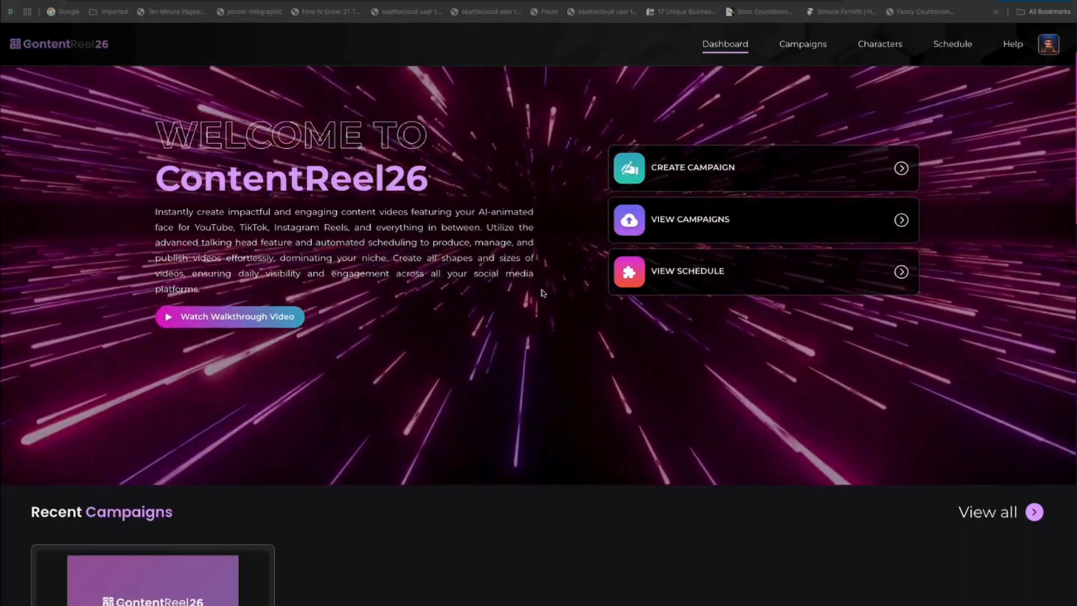
pyautogui.scroll(1, 543, 293)
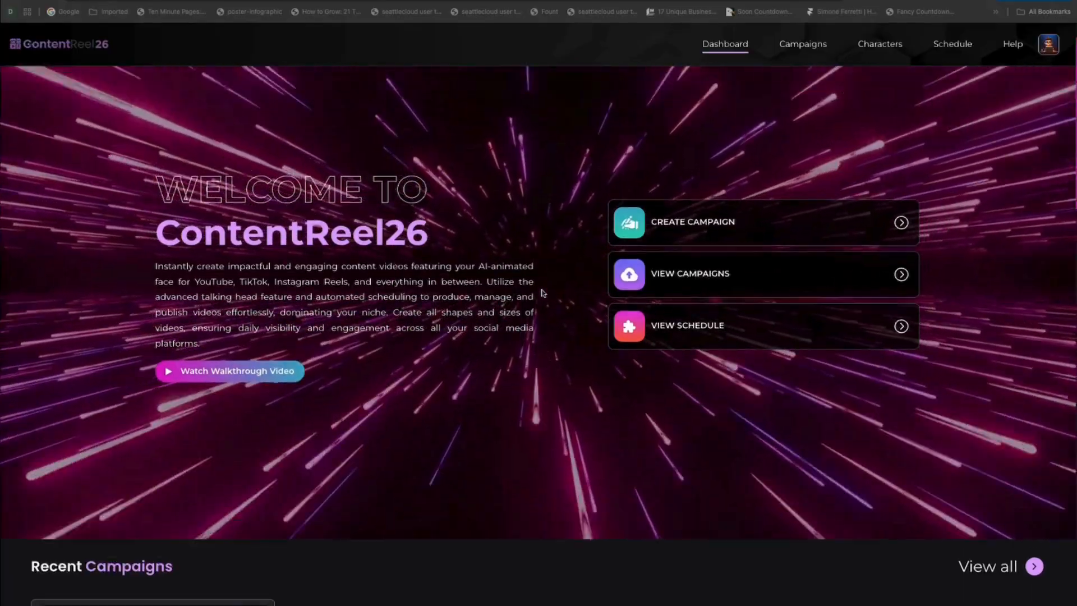
pyautogui.scroll(1, 543, 293)
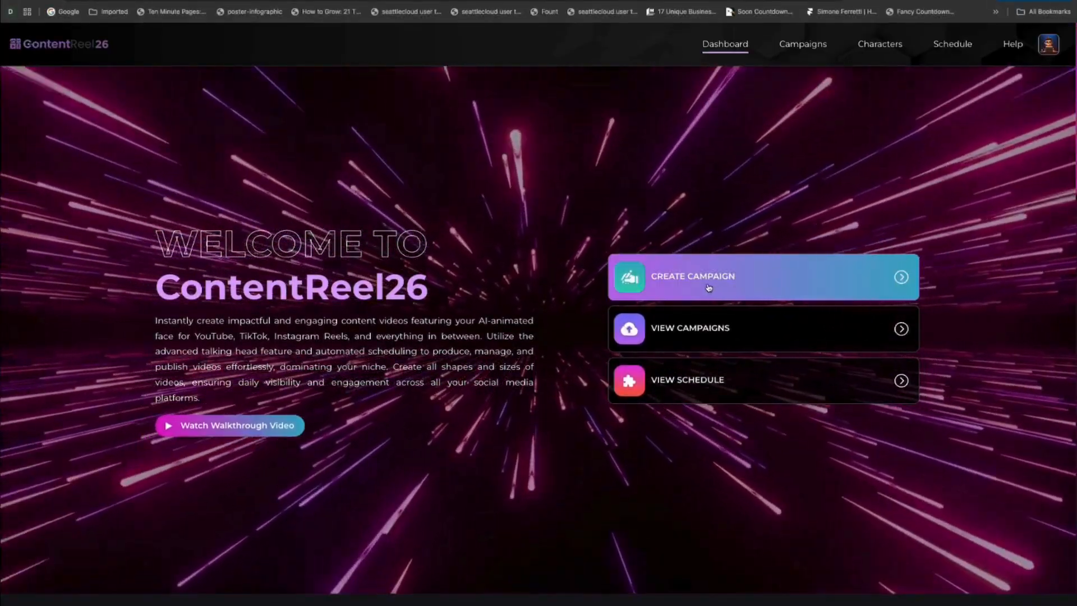
# Step: Create a new campaign named "weight loss 2" and continue to its video set form
pyautogui.click(708, 287)
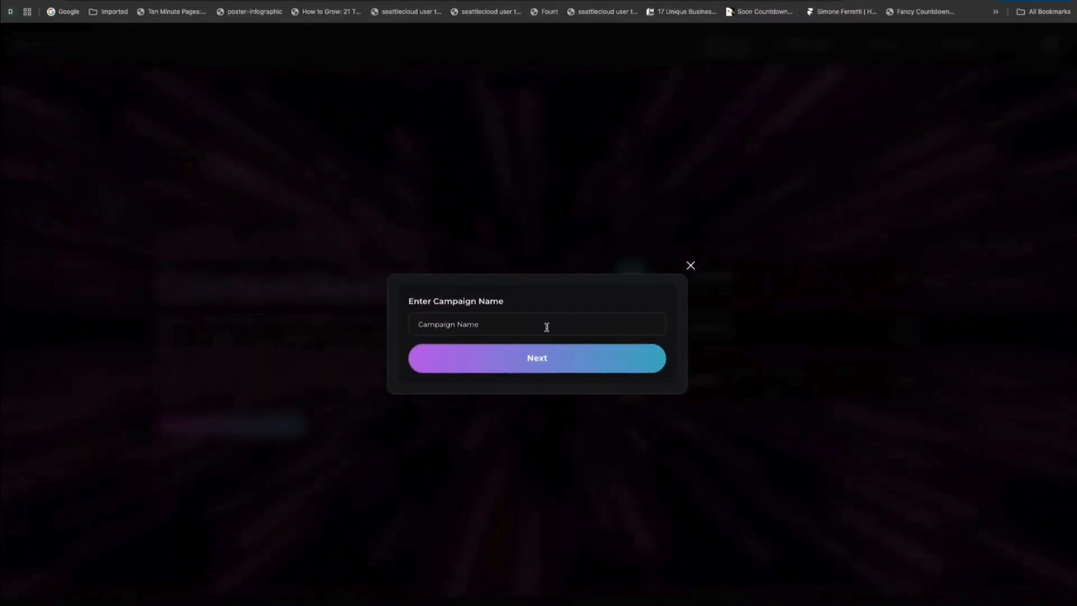
pyautogui.click(524, 328)
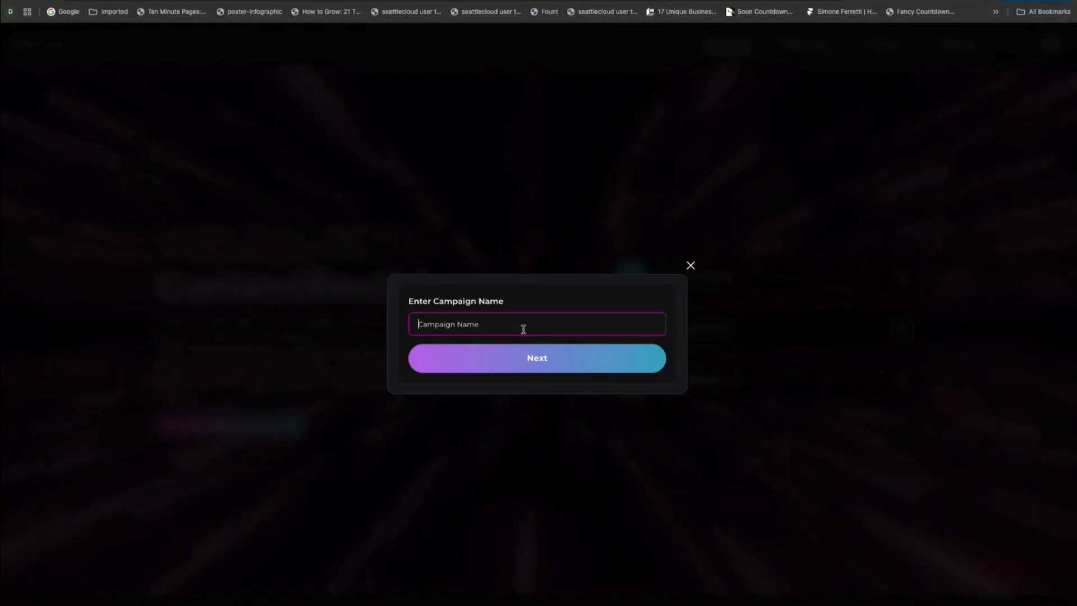
pyautogui.write('weigh')
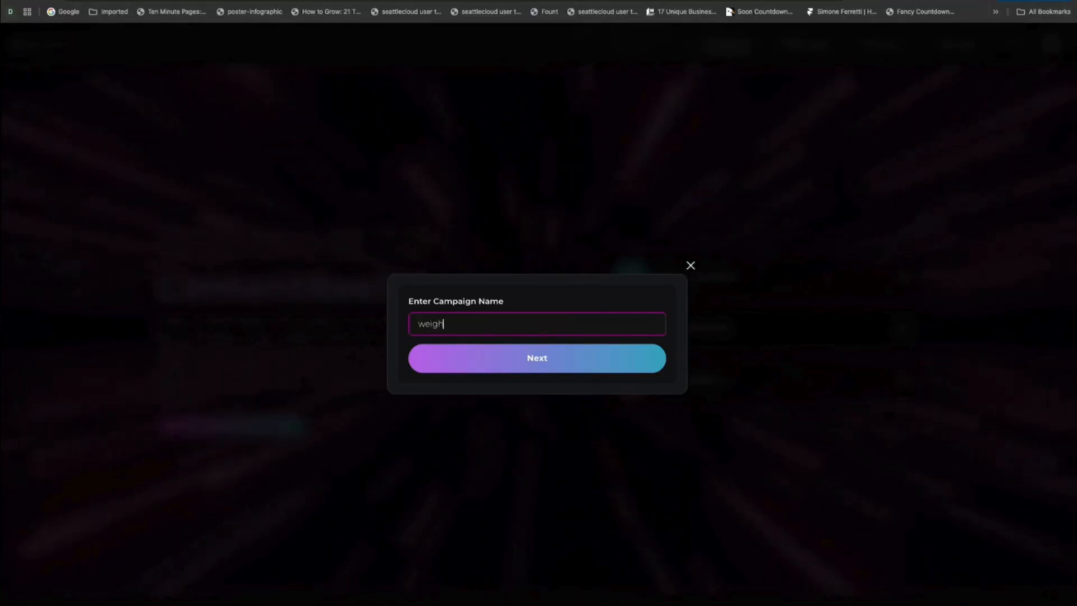
pyautogui.write('t loss')
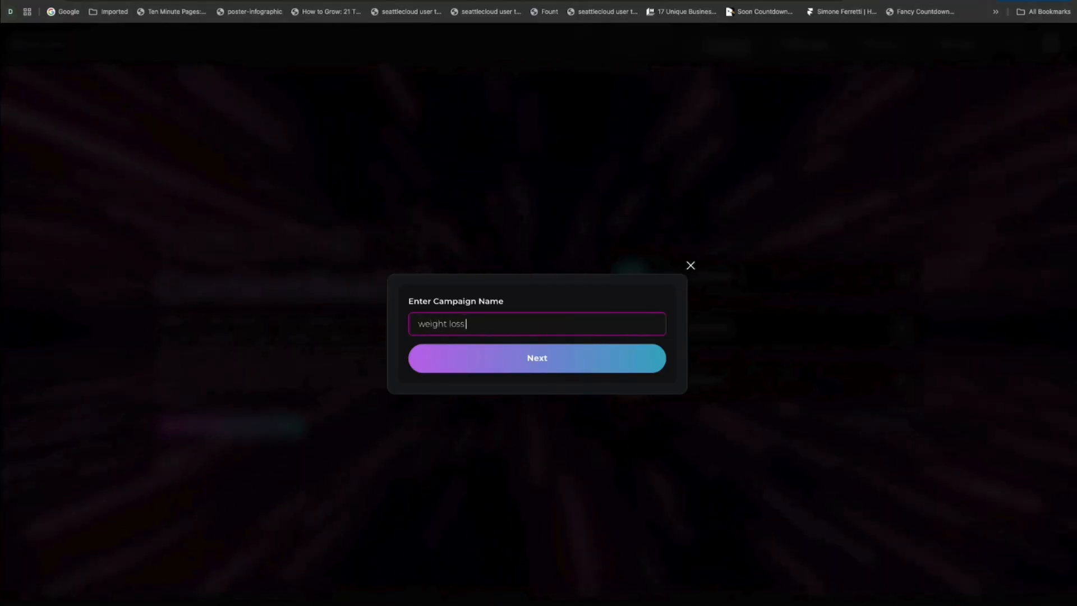
pyautogui.write(' 2')
pyautogui.click(531, 366)
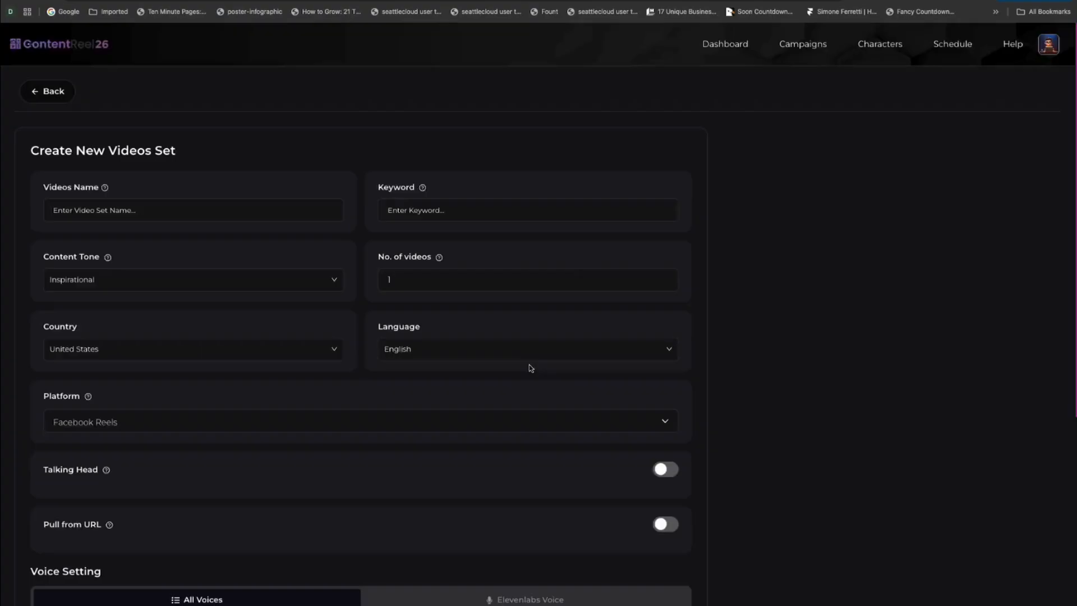
pyautogui.click(96, 213)
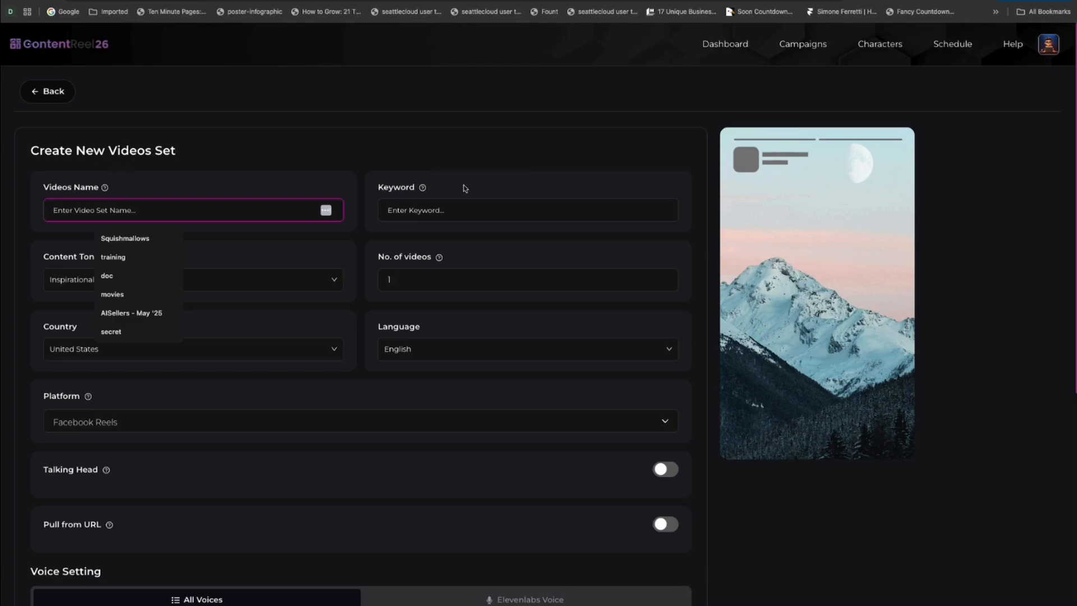
pyautogui.click(242, 421)
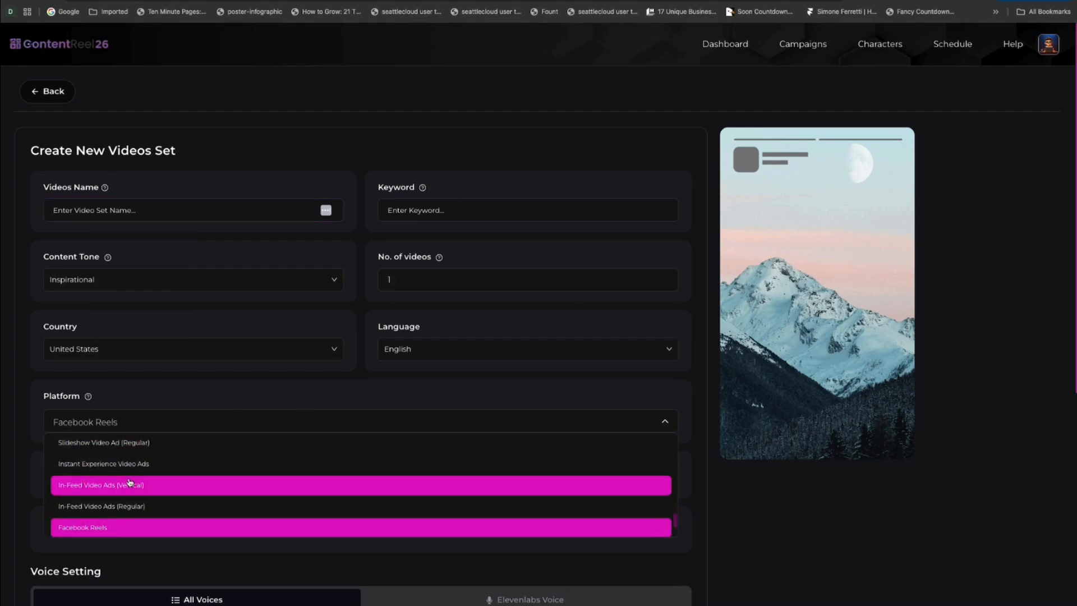
pyautogui.scroll(3, 129, 486)
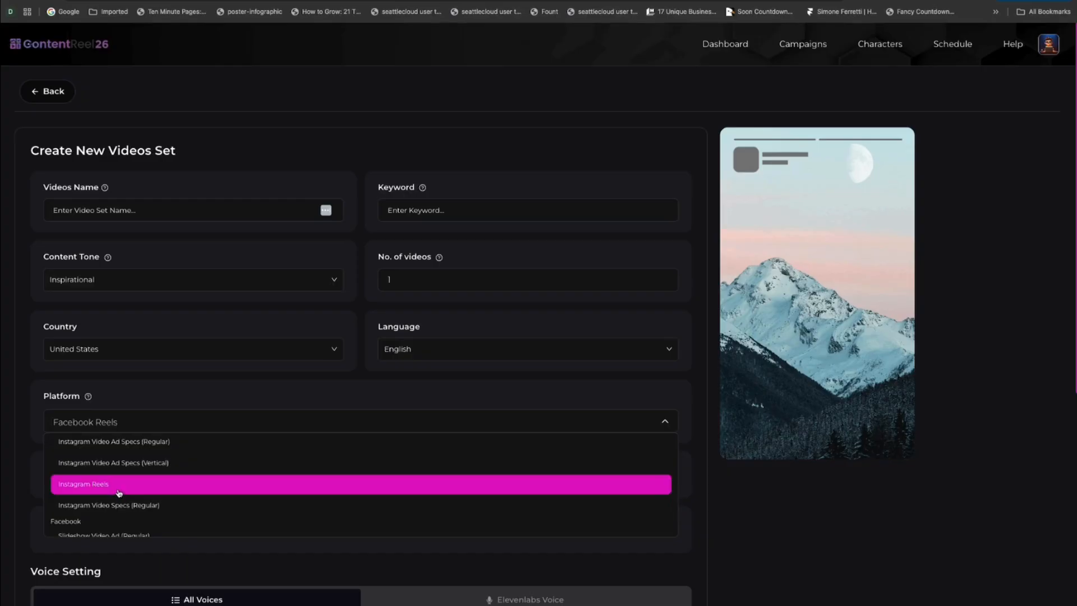
pyautogui.scroll(-8, 118, 493)
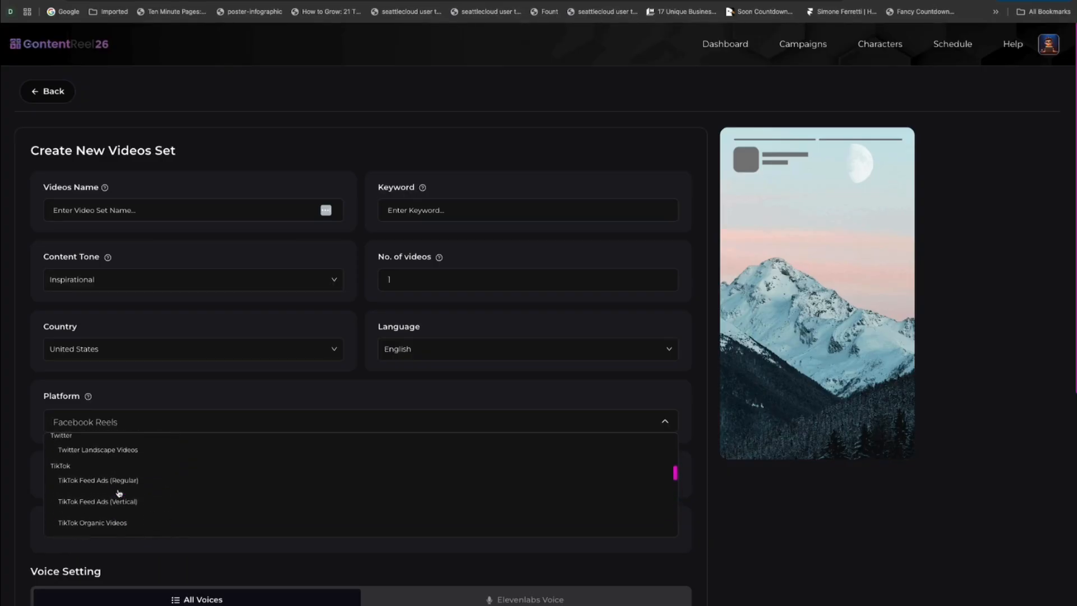
pyautogui.click(229, 169)
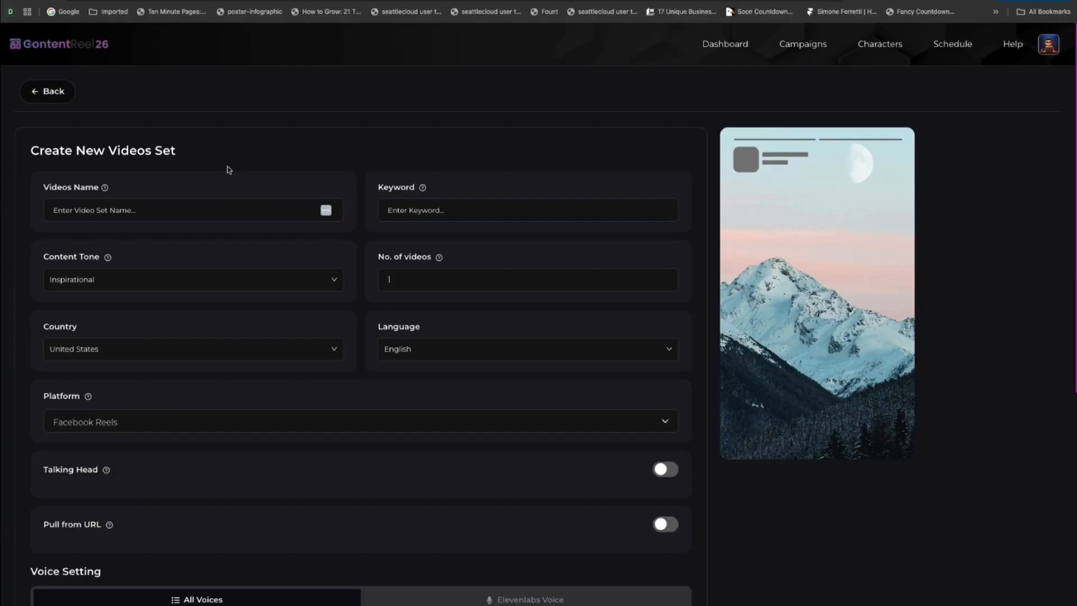
# Step: Name the video set "instagram" and enter "weight loss" as its keyword
pyautogui.click(171, 209)
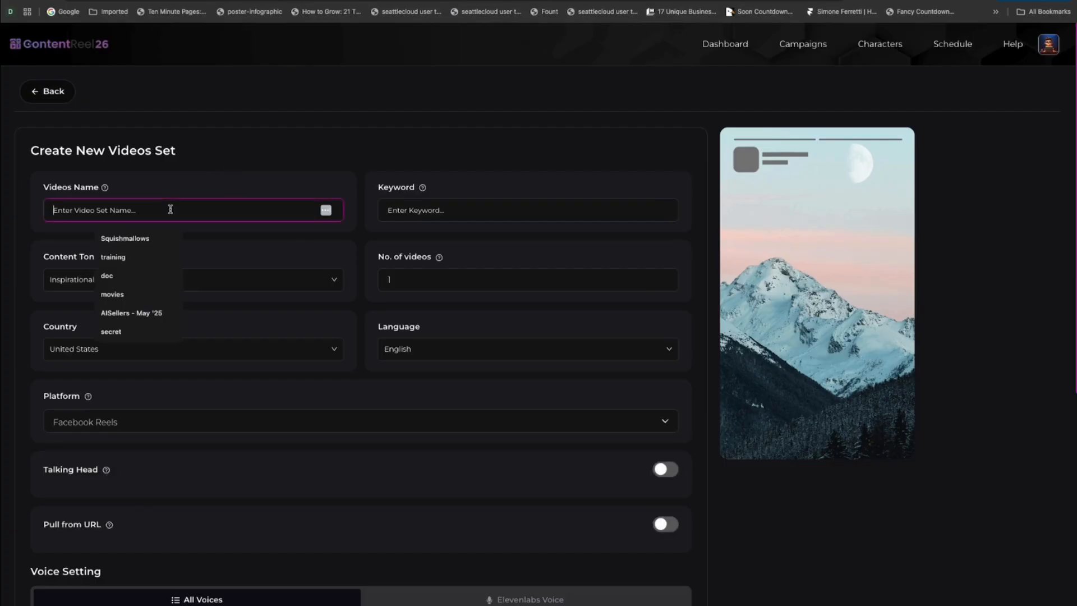
pyautogui.write('instagram')
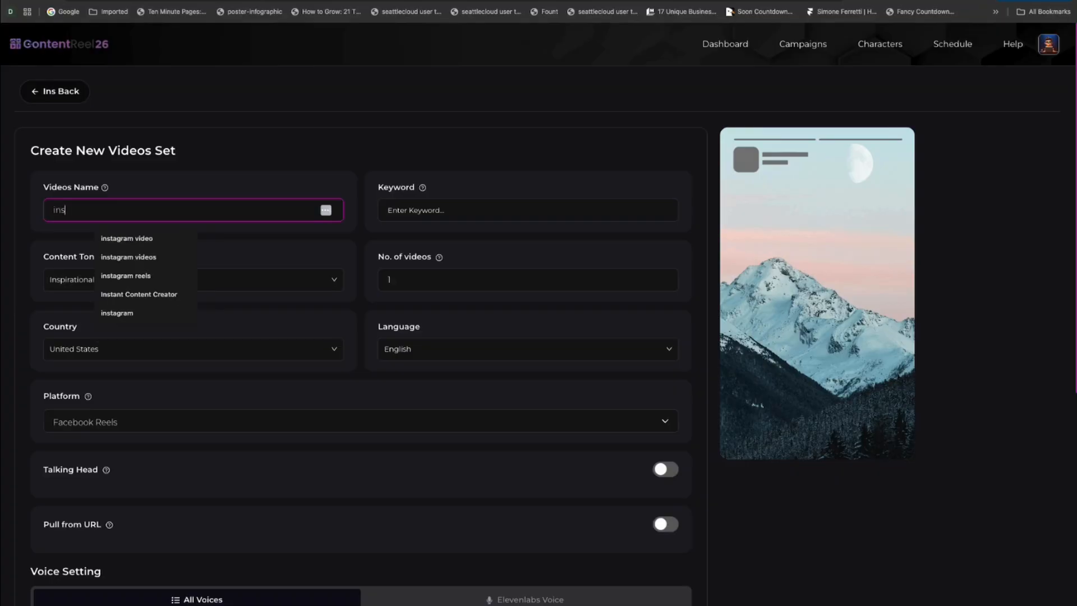
pyautogui.click(458, 205)
pyautogui.write('weight loss')
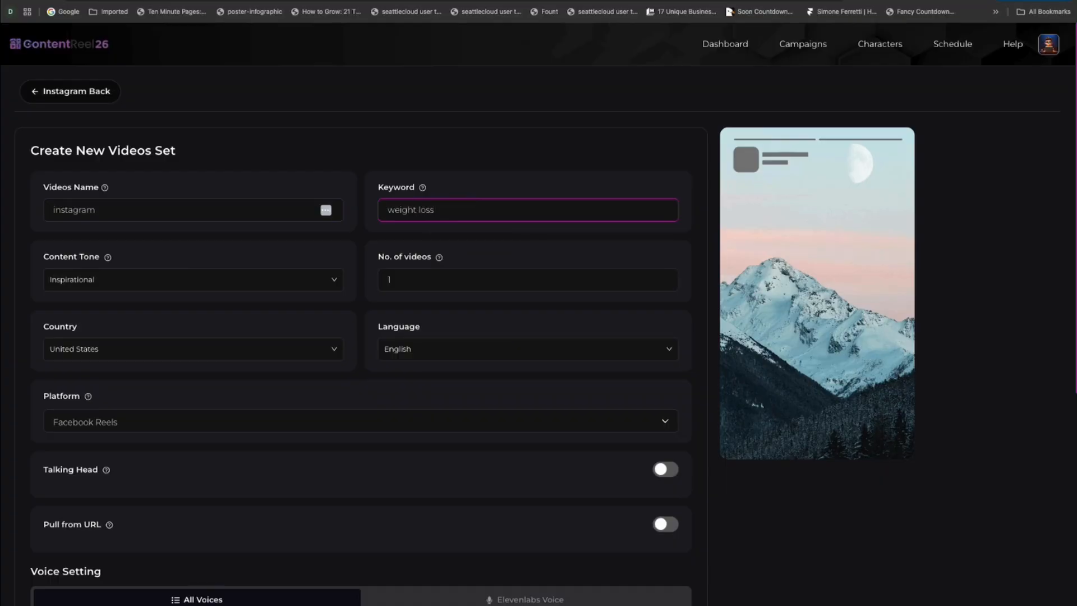
# Step: Set the content tone of the video set to Educational
pyautogui.click(292, 276)
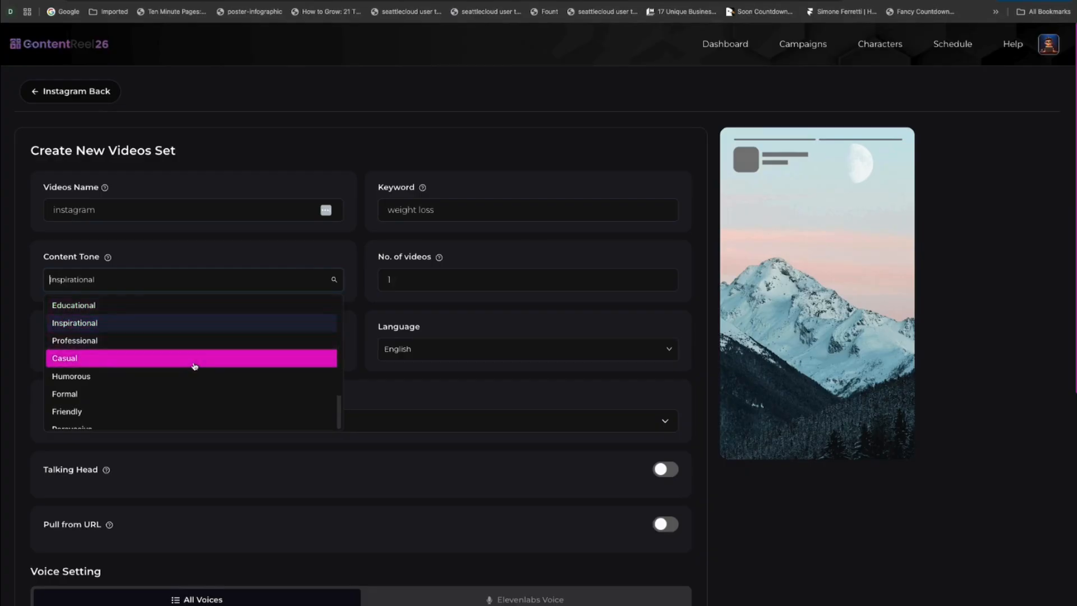
pyautogui.scroll(-2, 194, 367)
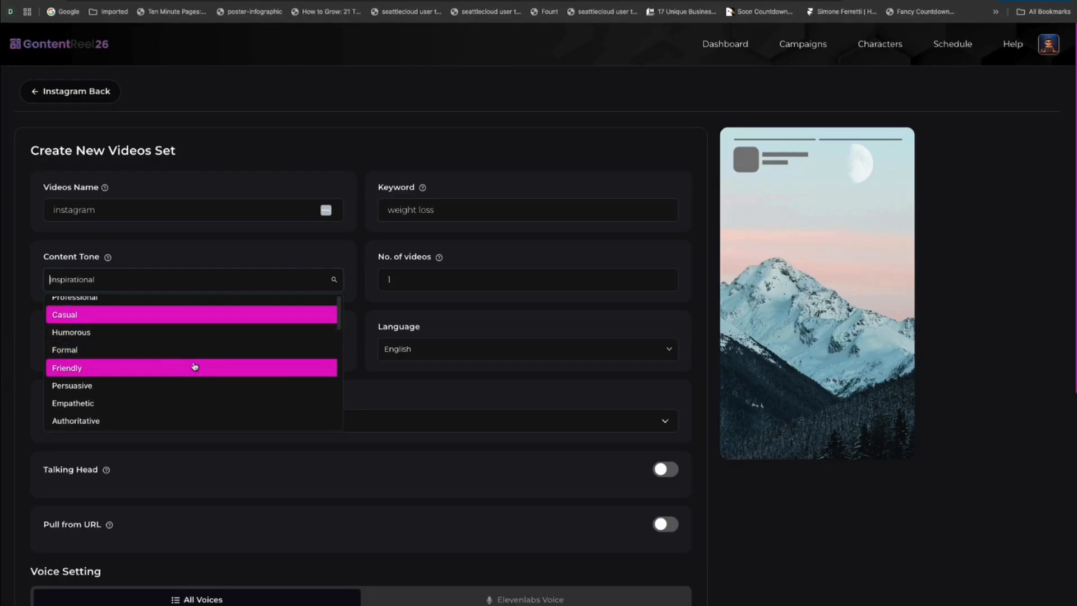
pyautogui.scroll(2, 195, 367)
pyautogui.click(207, 248)
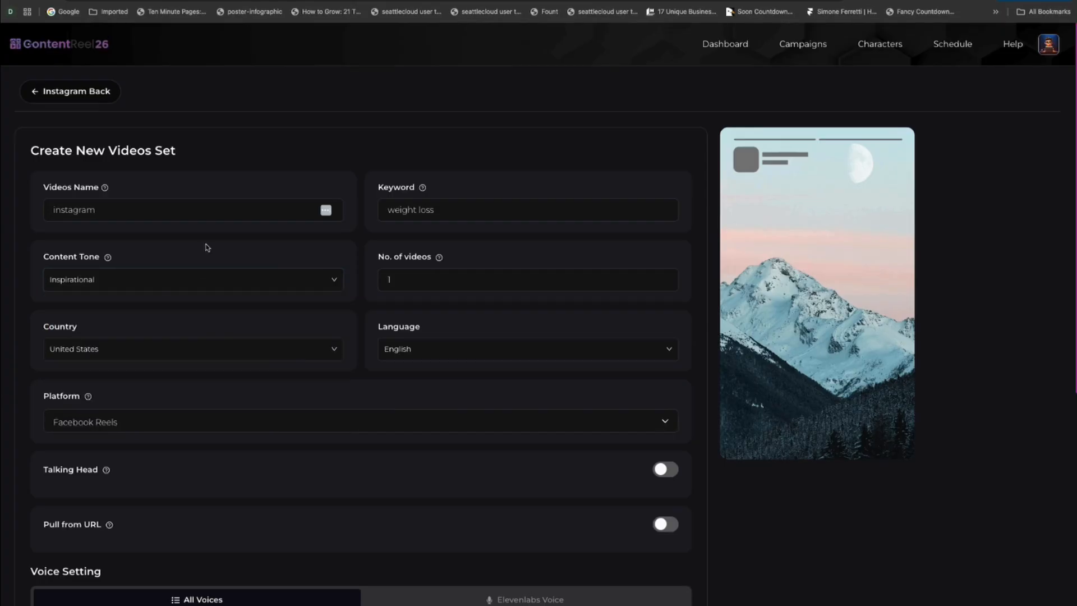
pyautogui.click(186, 279)
pyautogui.click(149, 314)
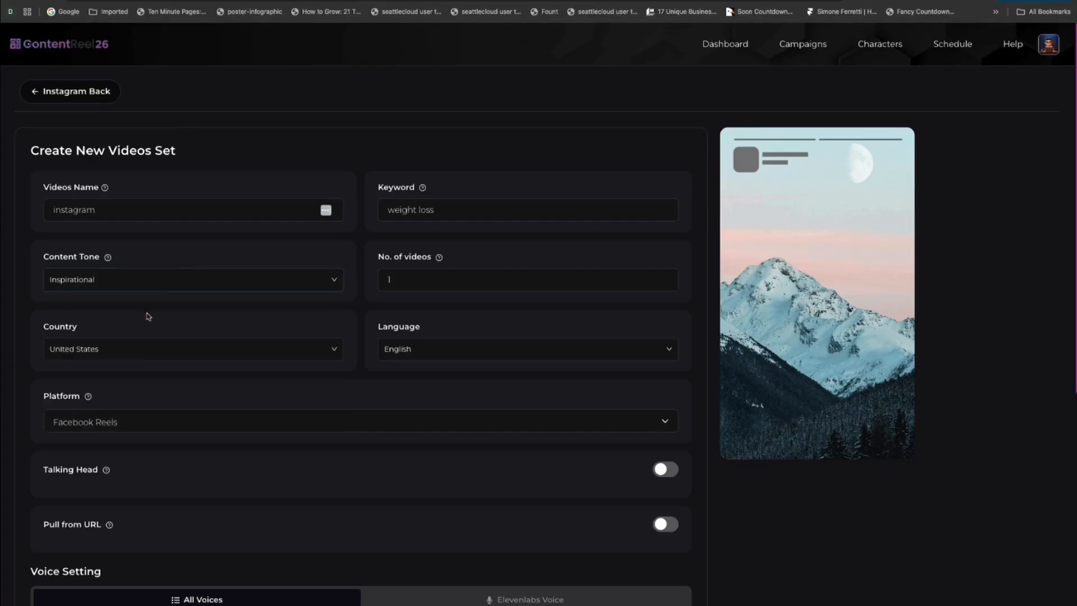
pyautogui.click(161, 284)
pyautogui.click(114, 303)
# Step: Set the number of videos in the set to 3
pyautogui.click(416, 283)
pyautogui.press('BackSpace')
pyautogui.write('3')
pyautogui.click(507, 345)
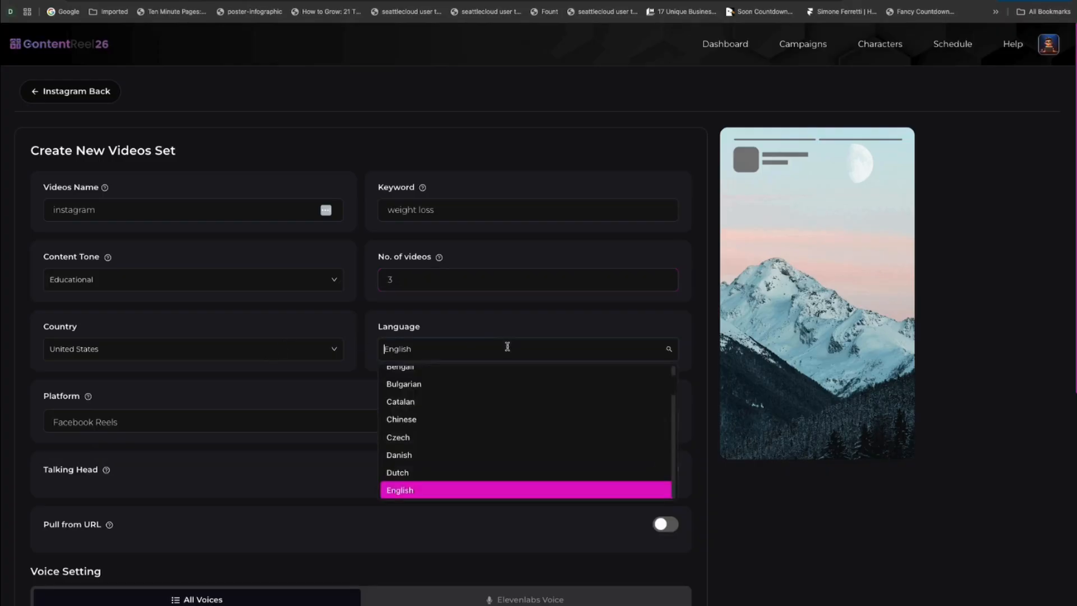
pyautogui.scroll(2, 493, 436)
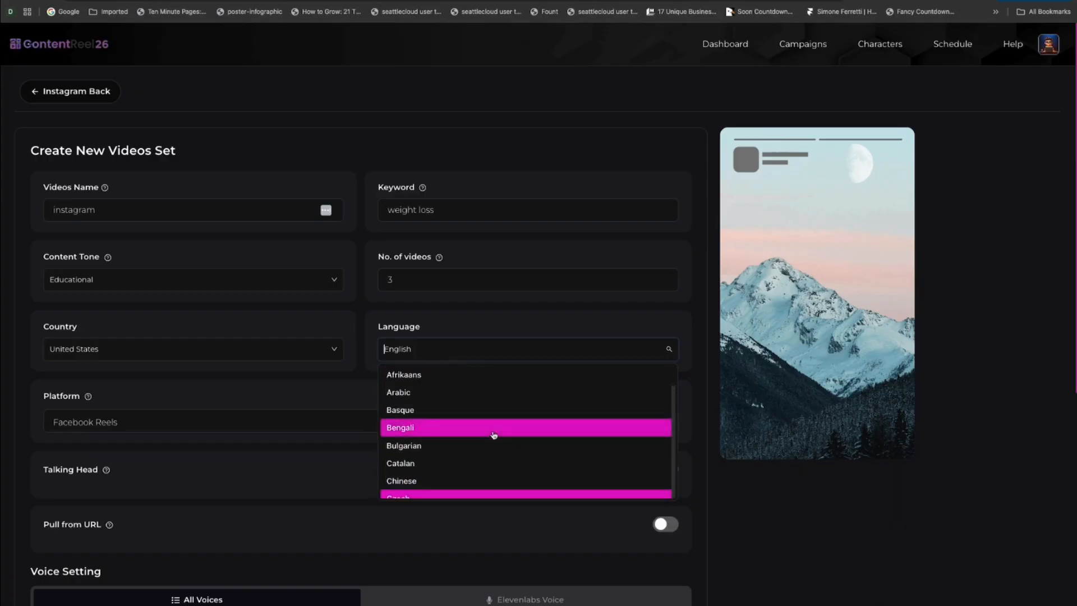
pyautogui.scroll(-10, 493, 435)
pyautogui.click(362, 379)
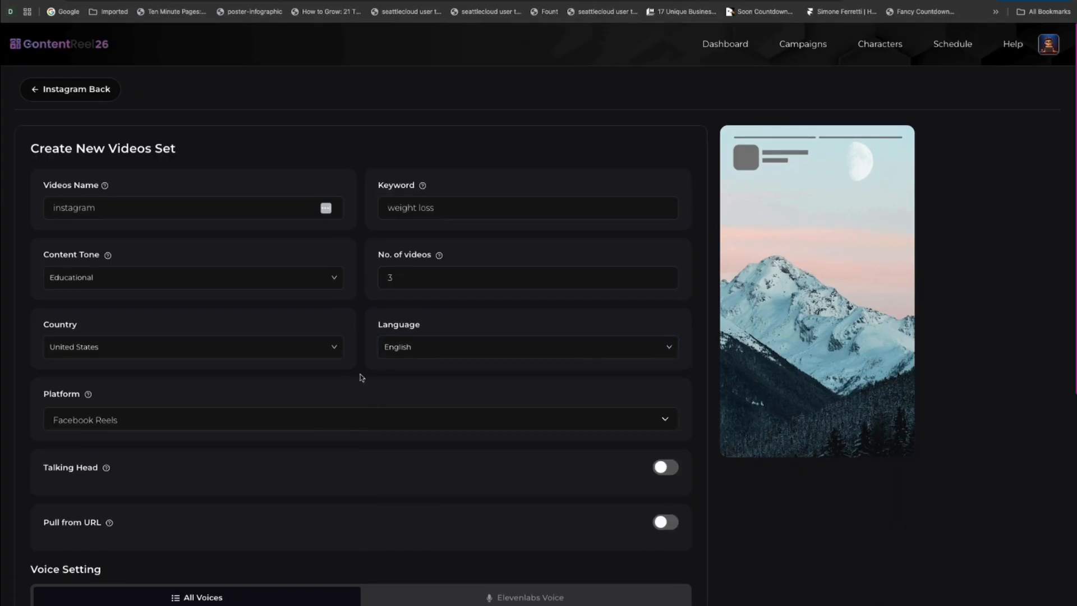
# Step: Set the video set's platform to Instagram Reels and turn on the Talking Head option
pyautogui.click(289, 421)
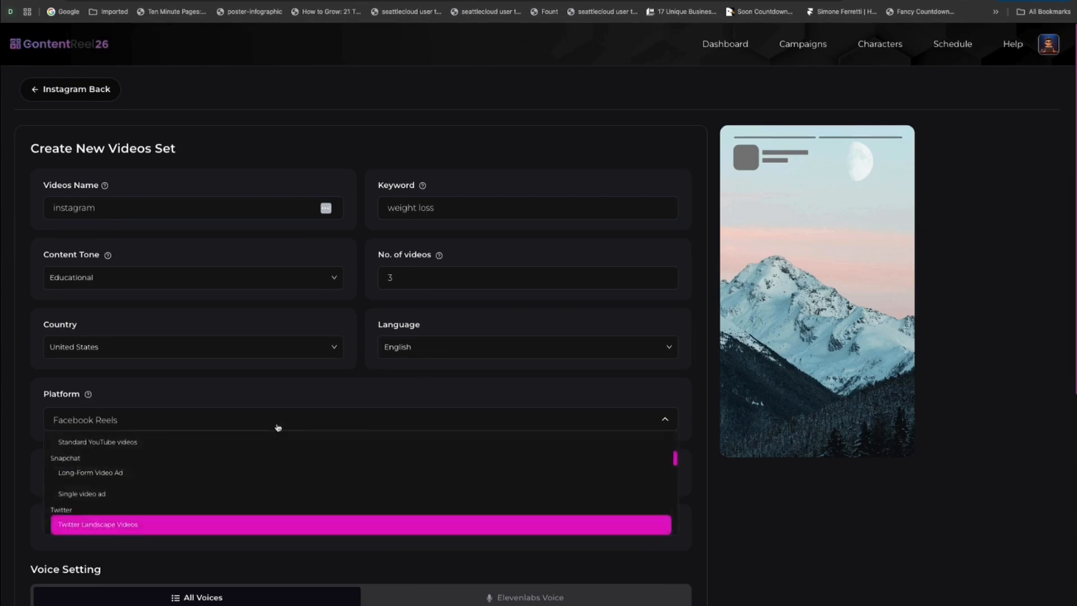
pyautogui.scroll(5, 190, 485)
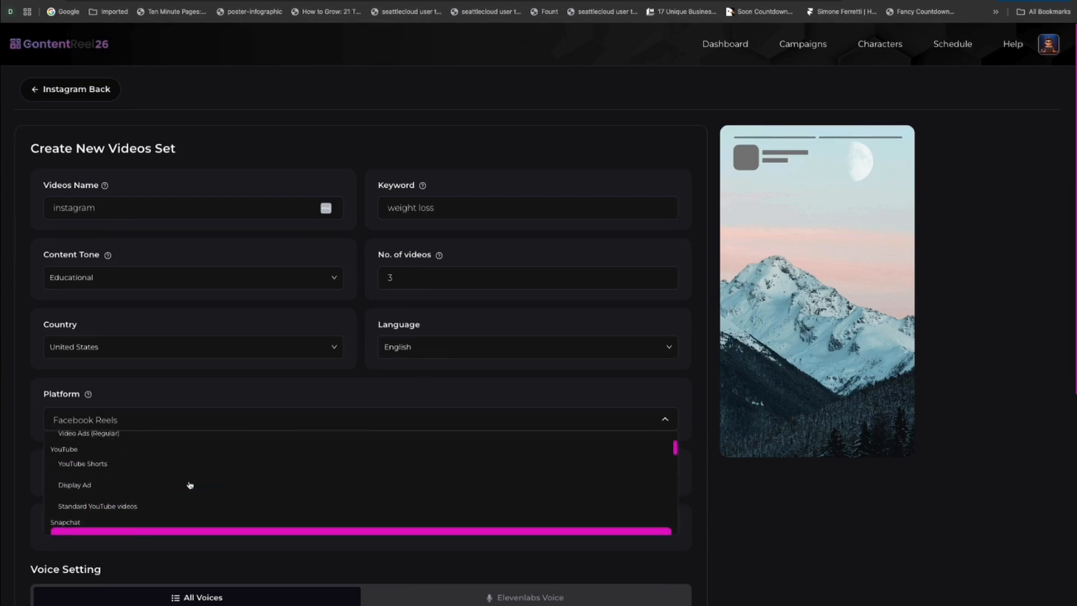
pyautogui.scroll(-3, 189, 485)
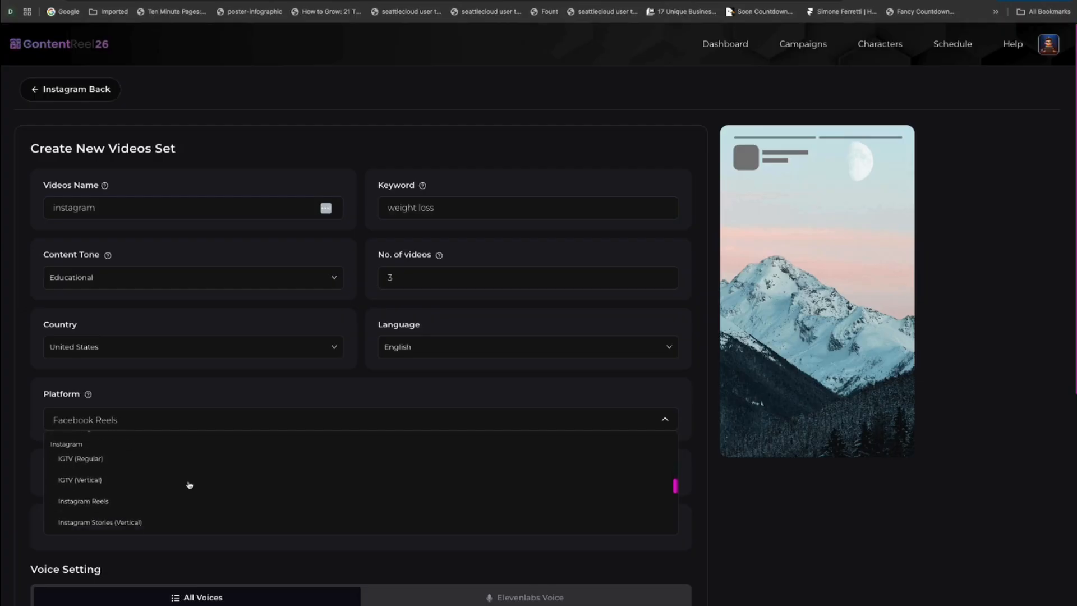
pyautogui.click(163, 475)
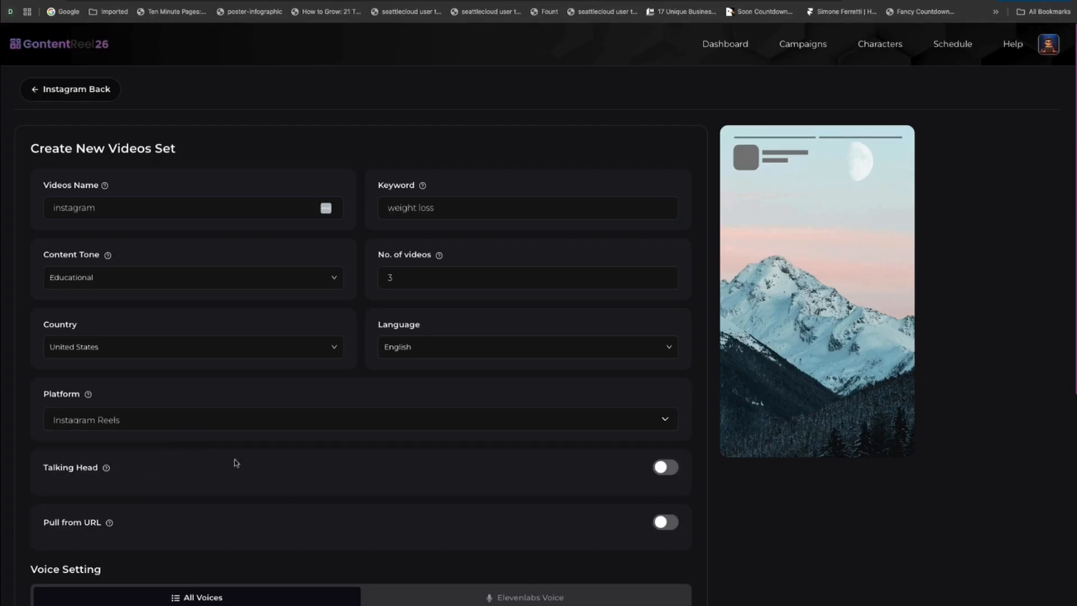
pyautogui.click(654, 470)
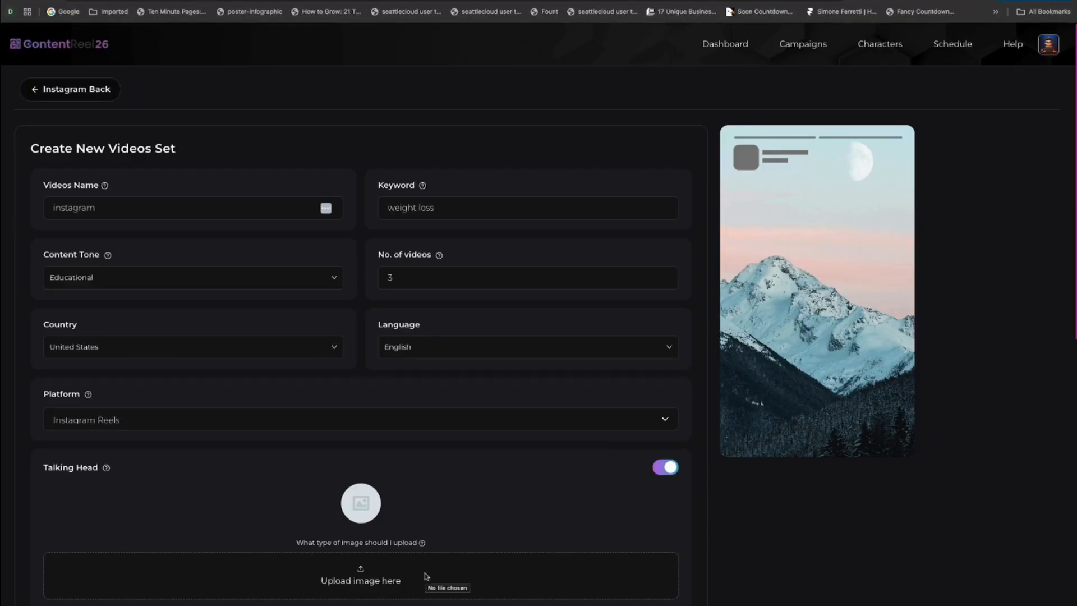
pyautogui.scroll(-3, 647, 504)
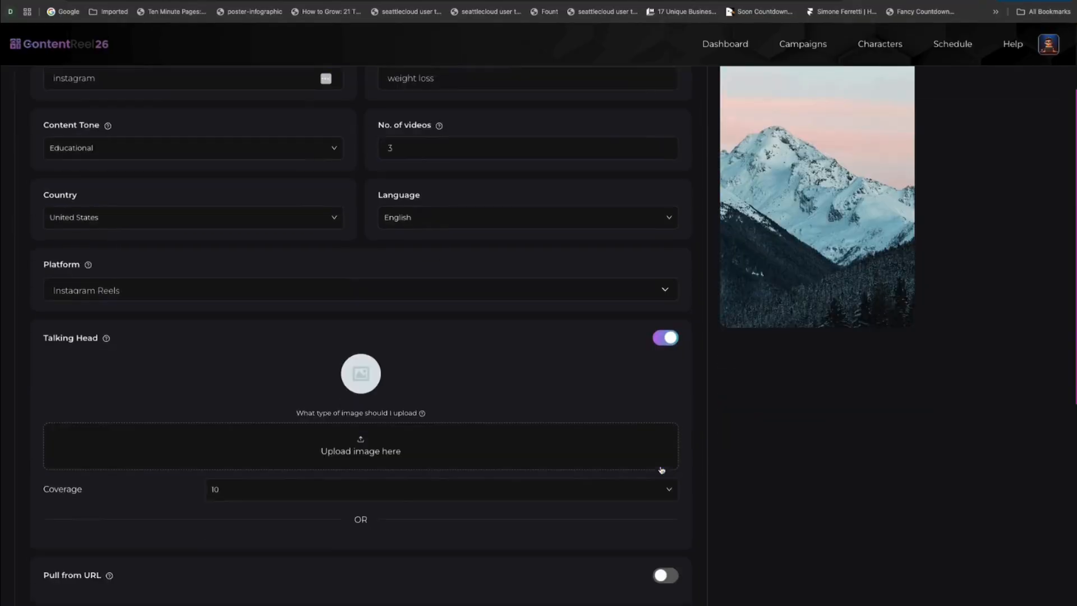
pyautogui.click(426, 481)
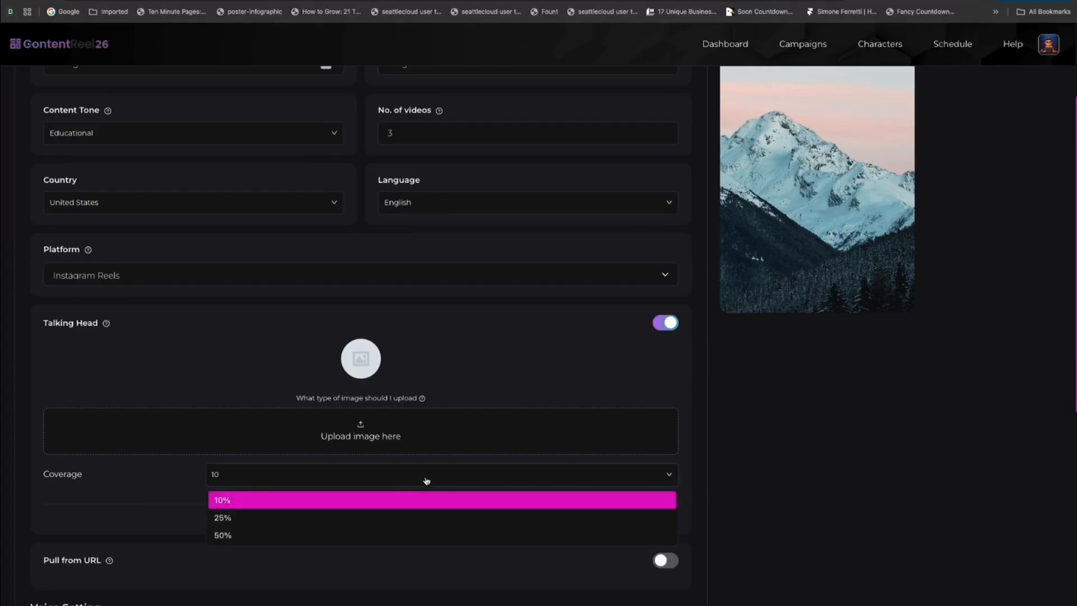
pyautogui.scroll(-1, 372, 536)
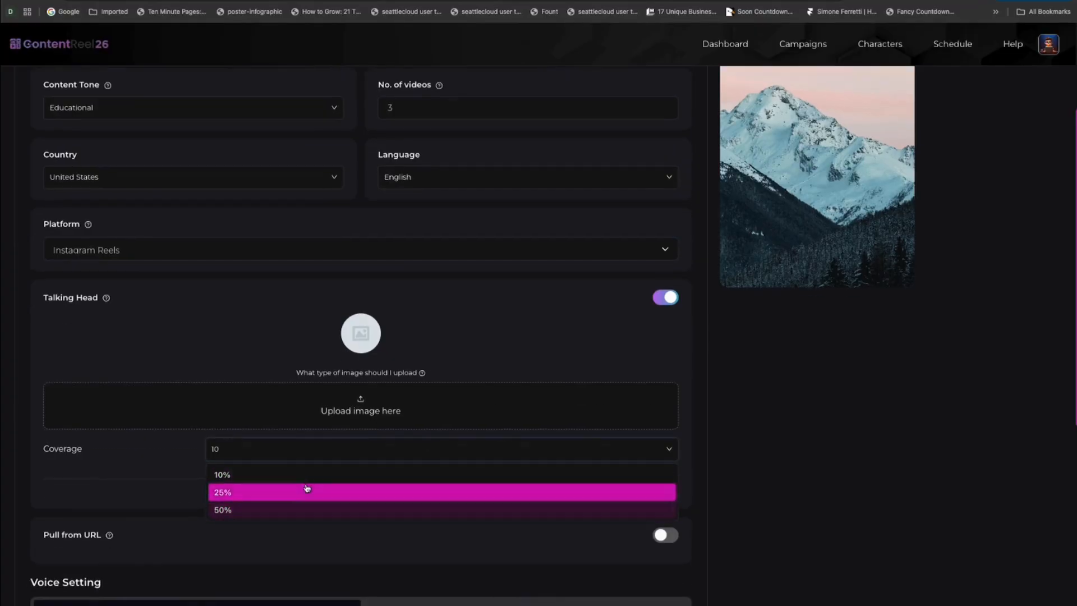
pyautogui.click(503, 366)
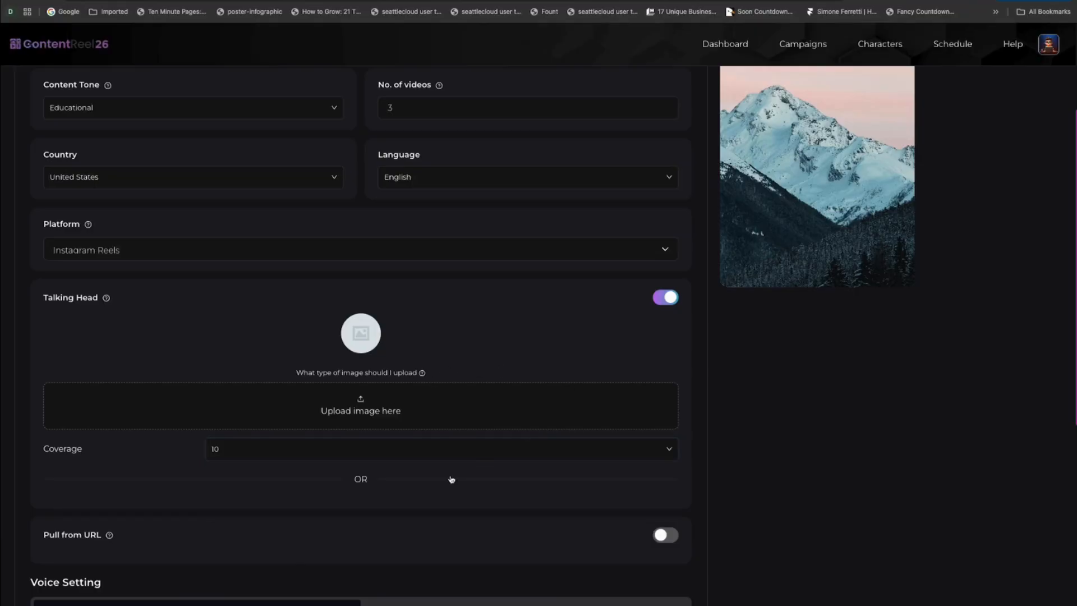
pyautogui.click(663, 299)
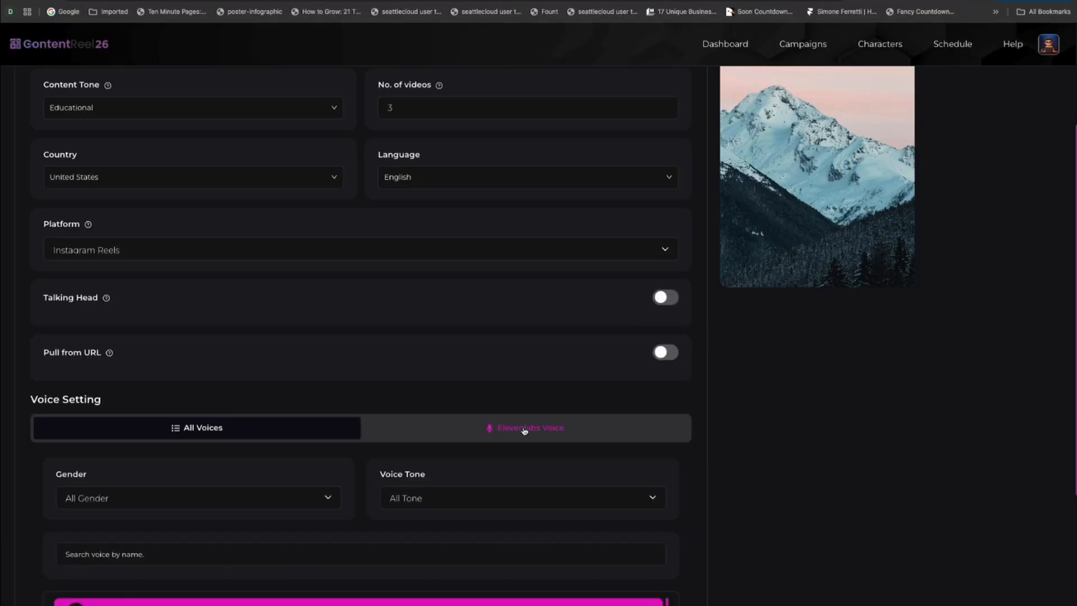
pyautogui.click(668, 355)
pyautogui.click(366, 401)
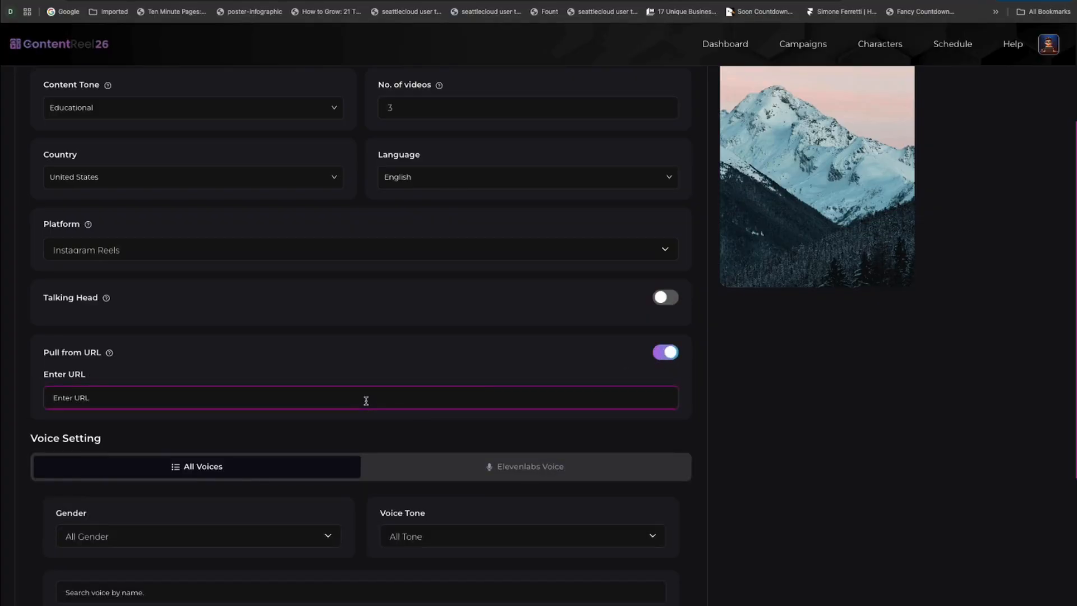
pyautogui.write('https://www.domain.com')
# Step: Examine the voice settings: the Elevenlabs option, the list of all voices, and the gender and tone filters
pyautogui.scroll(-2, 398, 437)
pyautogui.click(500, 341)
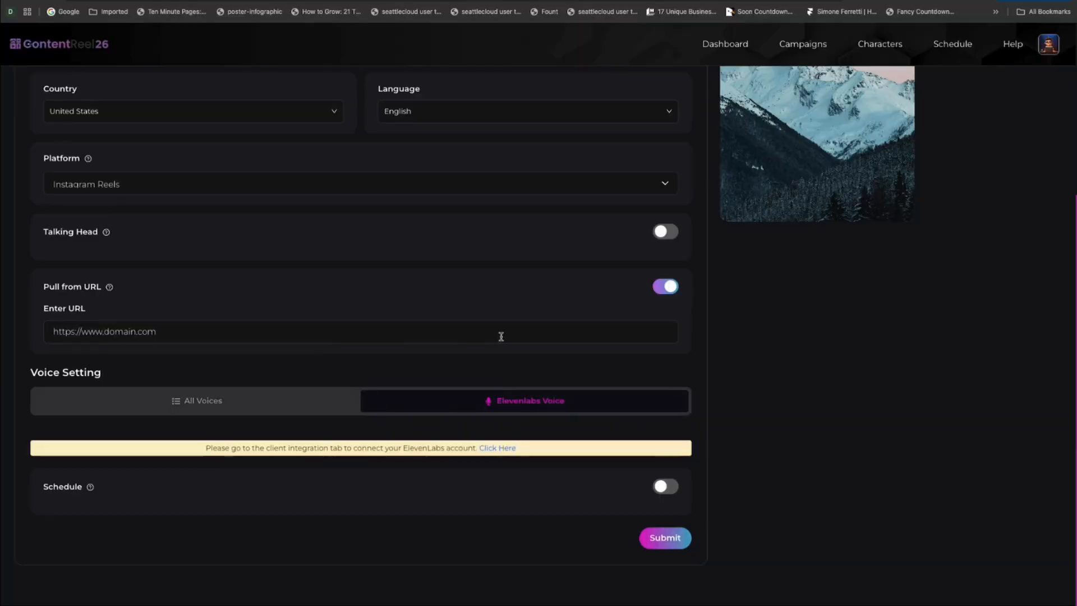
pyautogui.click(245, 413)
pyautogui.scroll(-2, 292, 471)
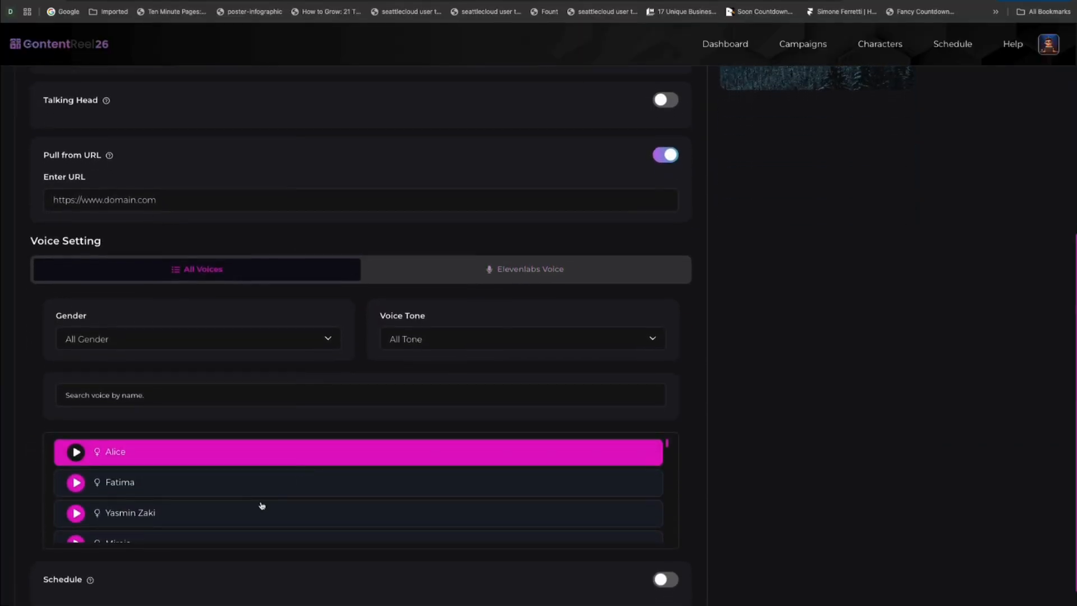
pyautogui.scroll(-10, 262, 505)
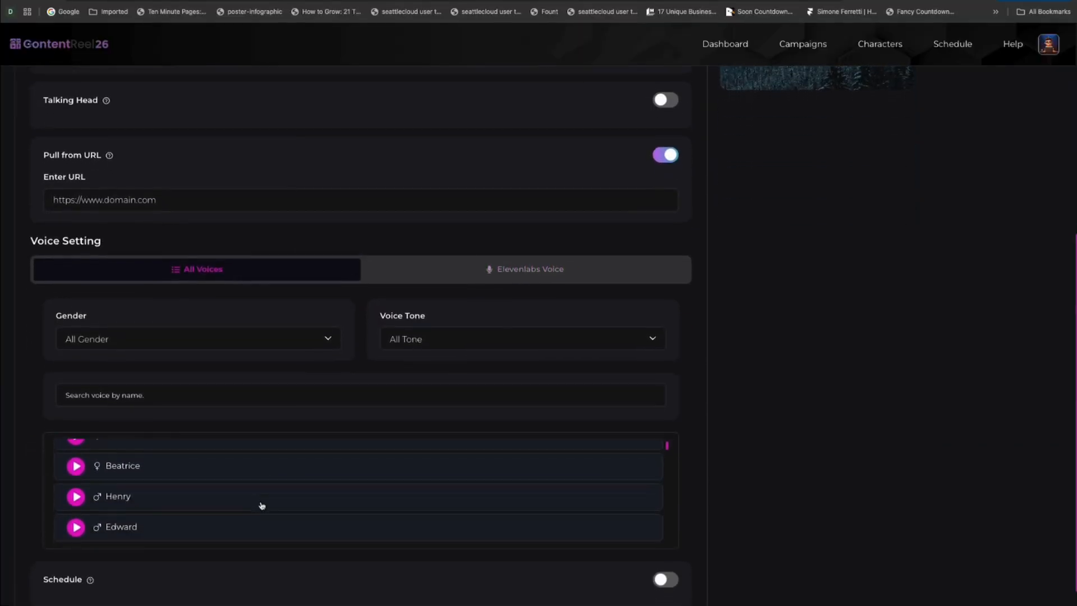
pyautogui.click(331, 339)
pyautogui.click(462, 342)
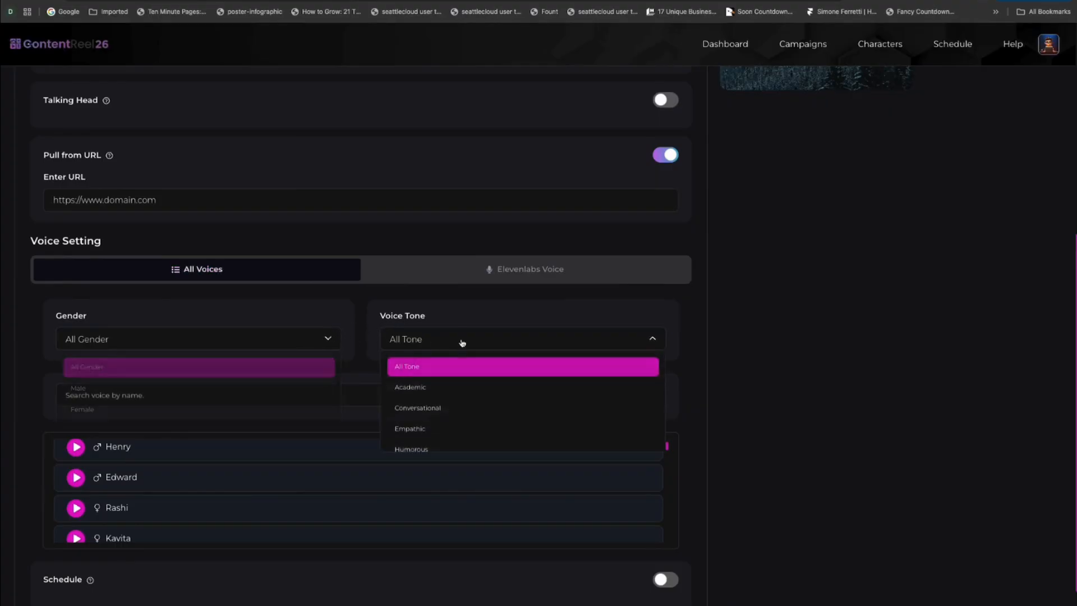
pyautogui.scroll(-1, 398, 410)
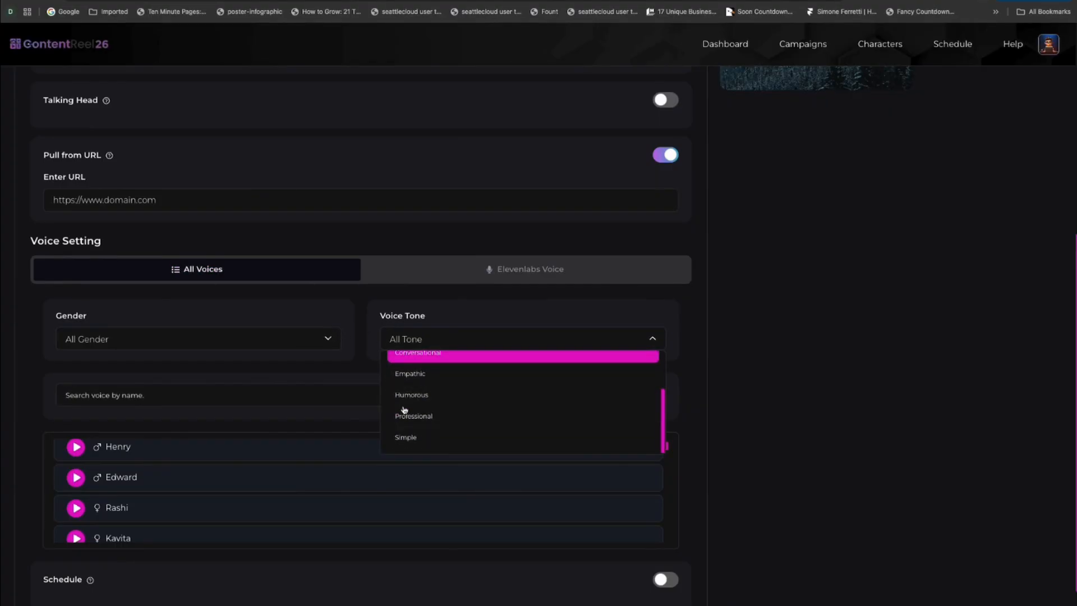
pyautogui.click(362, 307)
# Step: Try AI Schedule for the video set, view the posting frequencies, and turn scheduling off again
pyautogui.scroll(-1, 471, 550)
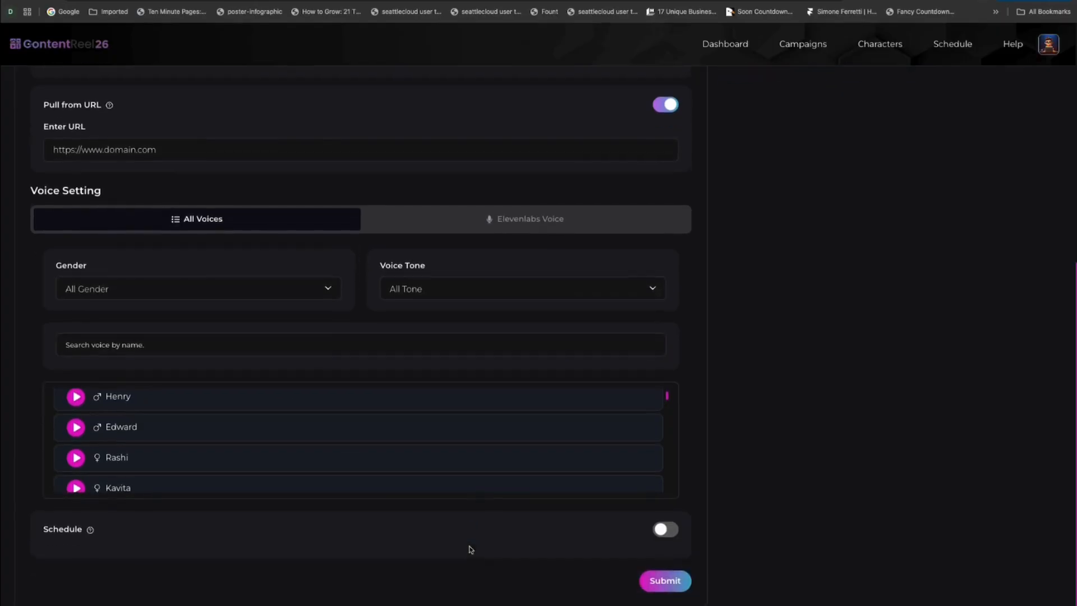
pyautogui.click(670, 514)
pyautogui.scroll(-3, 673, 516)
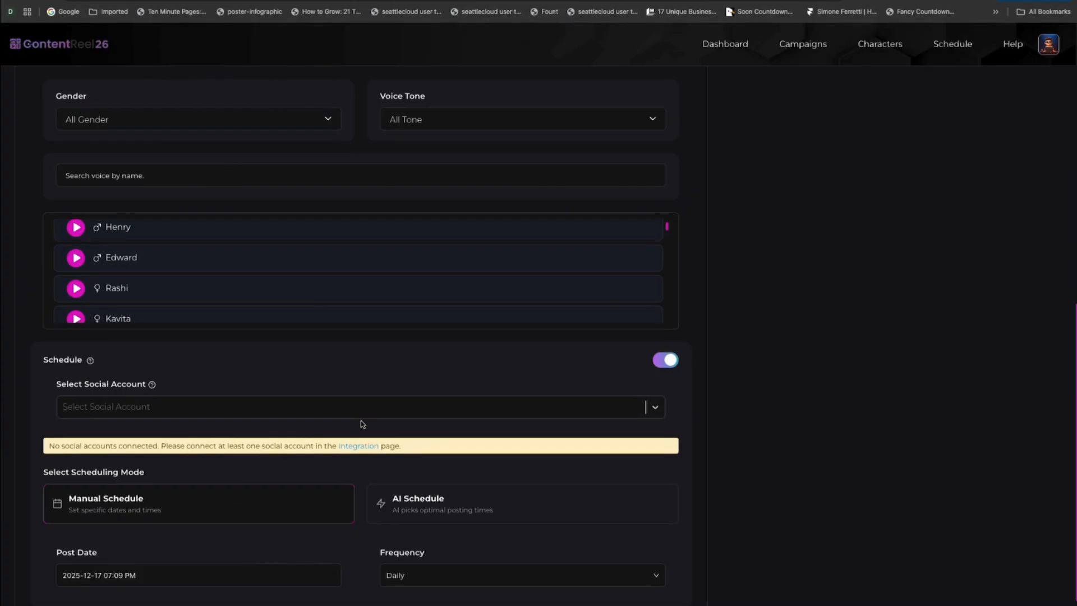
pyautogui.click(446, 509)
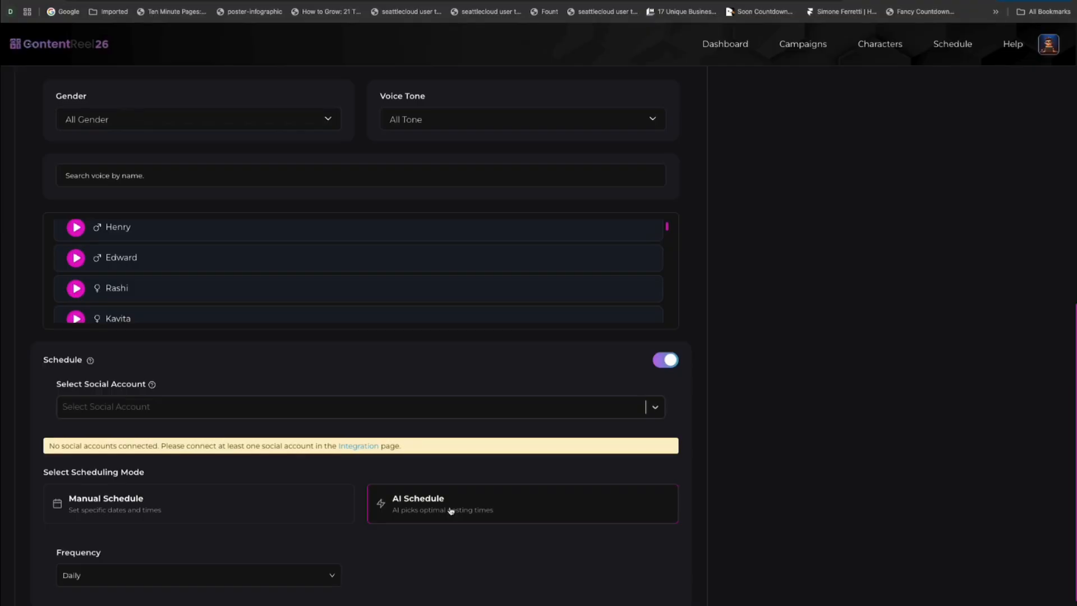
pyautogui.click(220, 575)
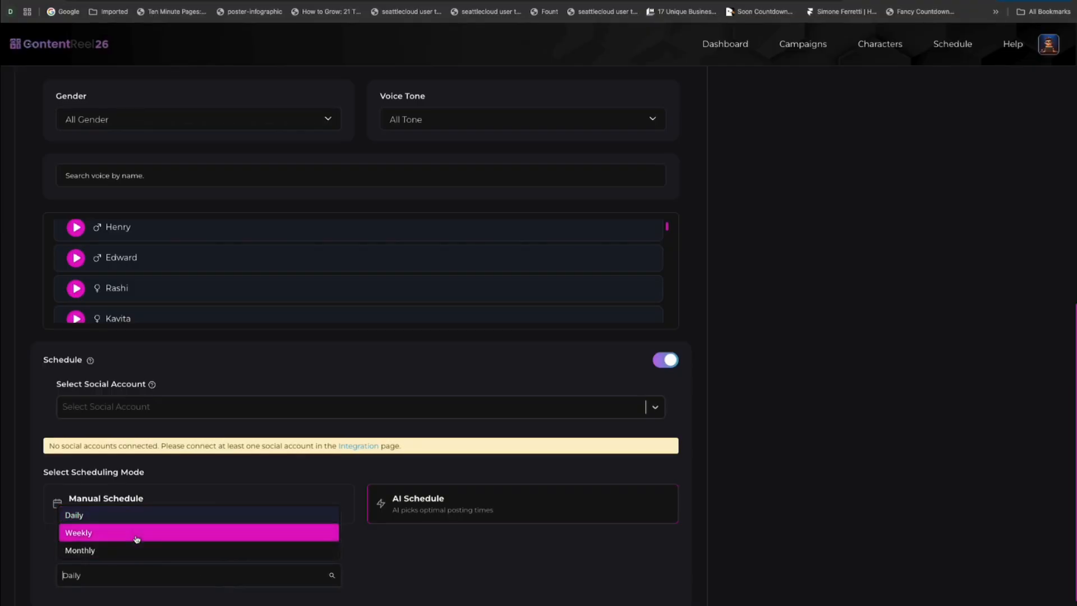
pyautogui.click(371, 588)
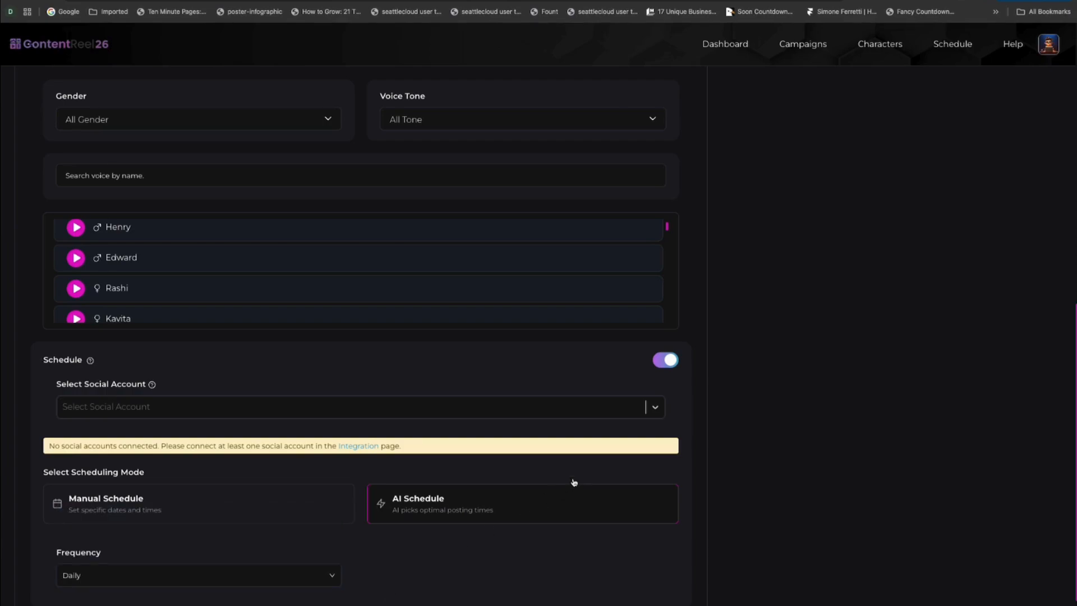
pyautogui.click(672, 352)
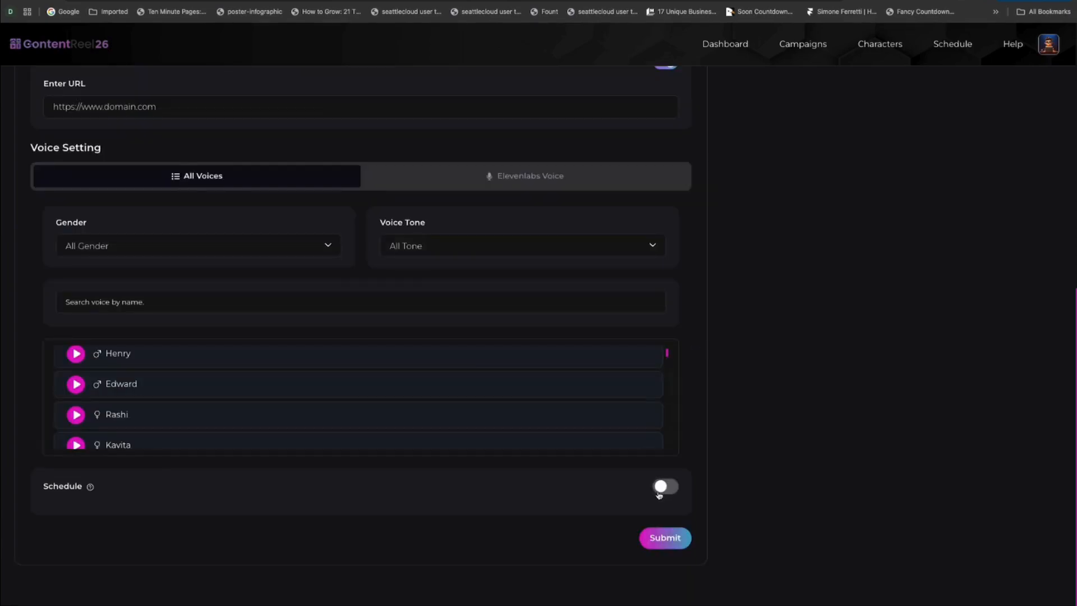
# Step: Submit the video set for script generation
pyautogui.click(662, 539)
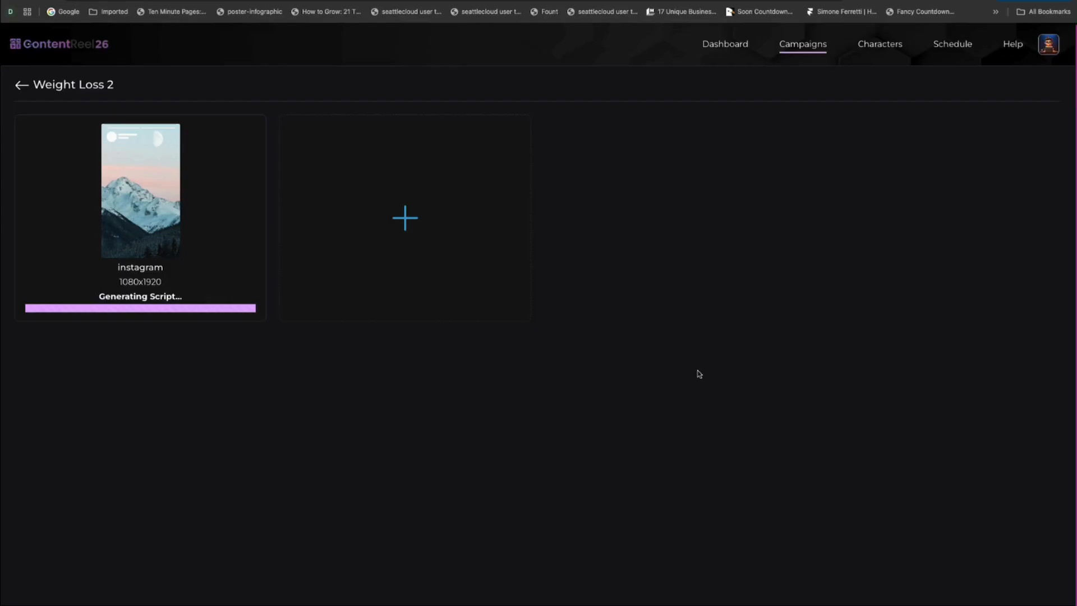
# Step: Start a new uploaded character and use the black-and-white portrait screenshot from the Photos folder as its image
pyautogui.click(889, 49)
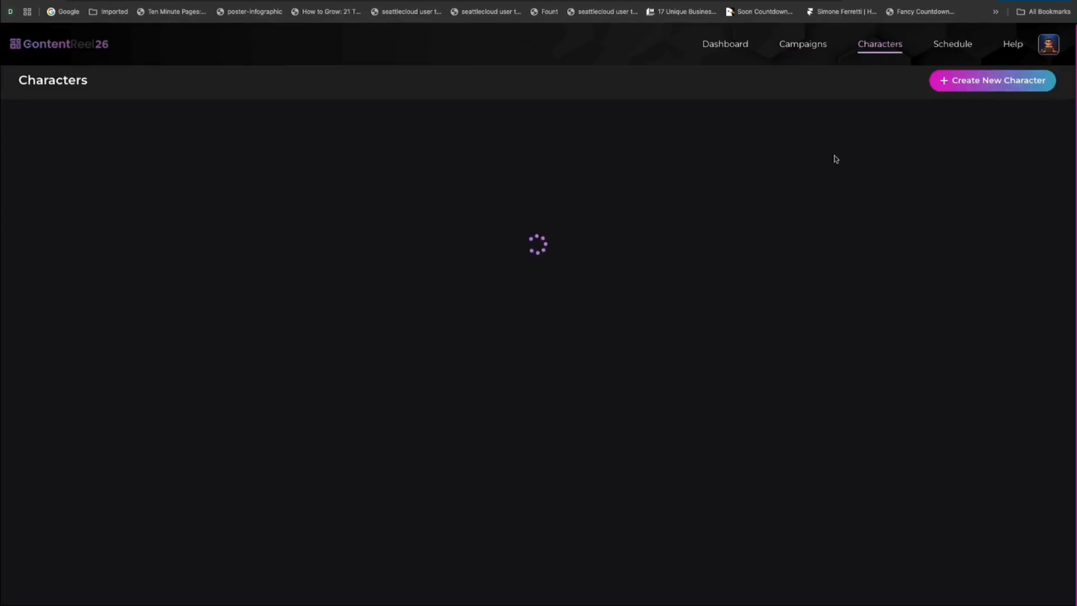
pyautogui.click(967, 91)
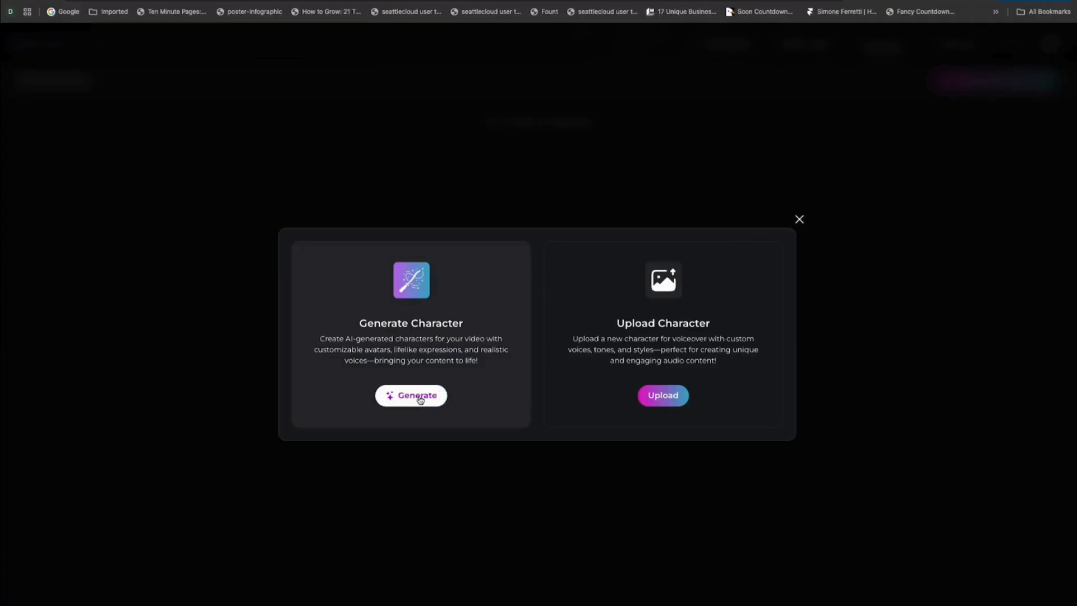
pyautogui.click(676, 400)
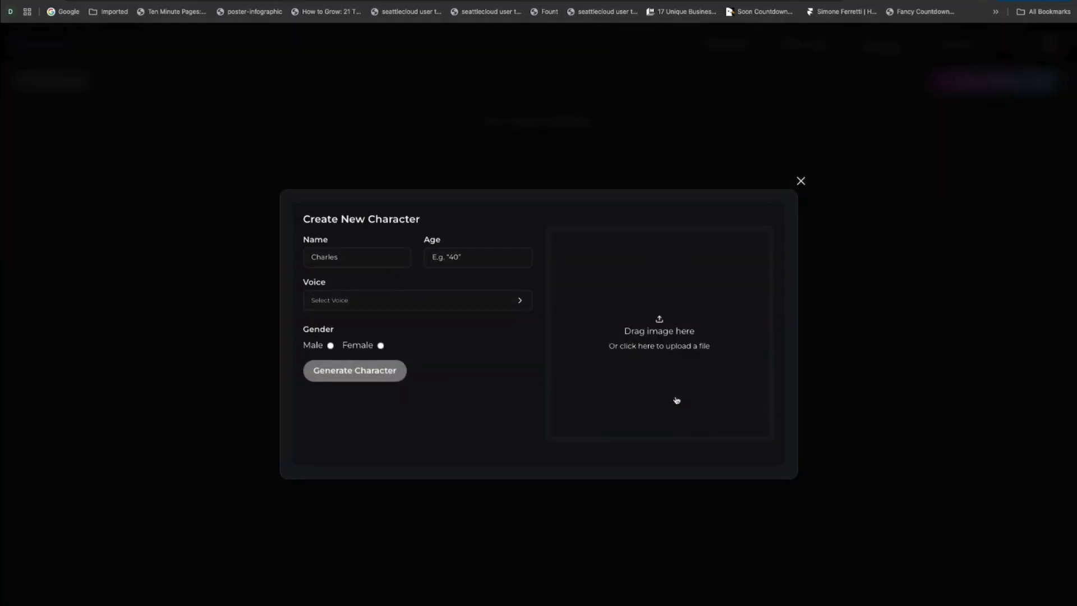
pyautogui.click(661, 321)
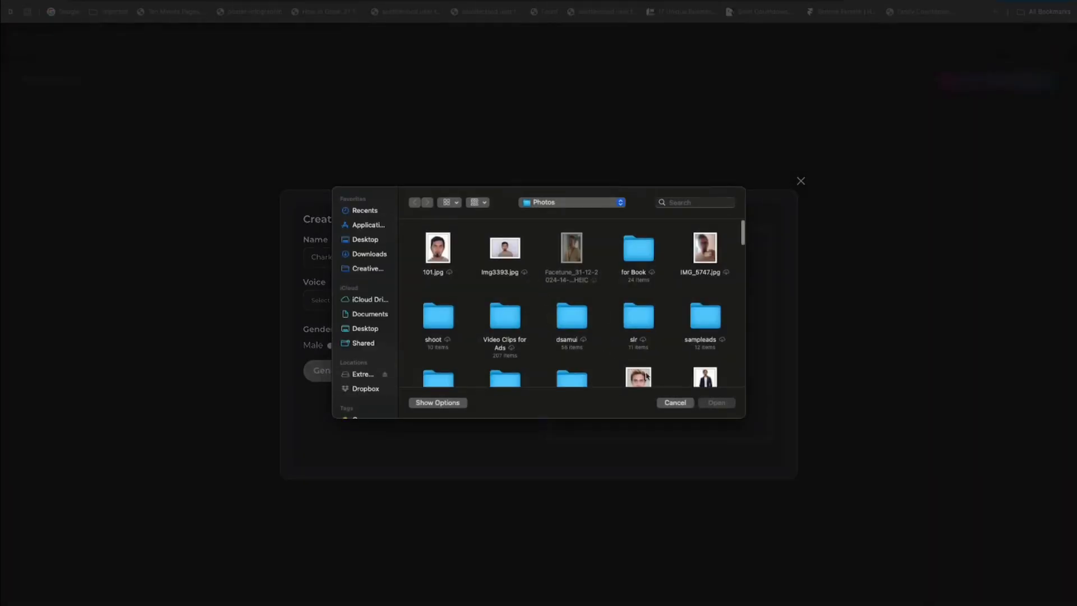
pyautogui.scroll(-3, 647, 376)
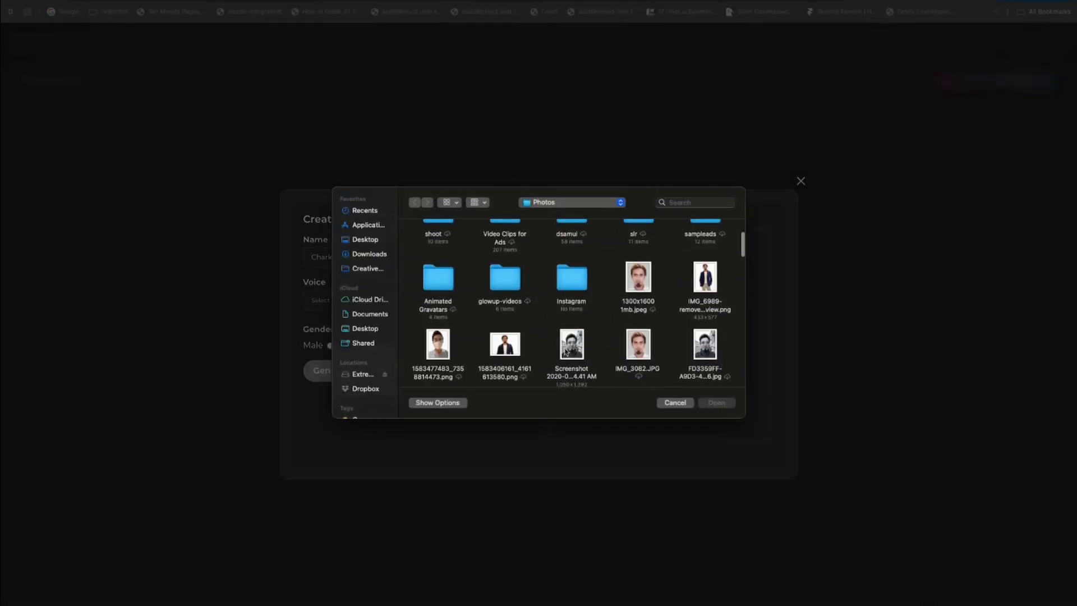
pyautogui.doubleClick(567, 351)
# Step: Enter the character's name and set the age to 35
pyautogui.click(346, 257)
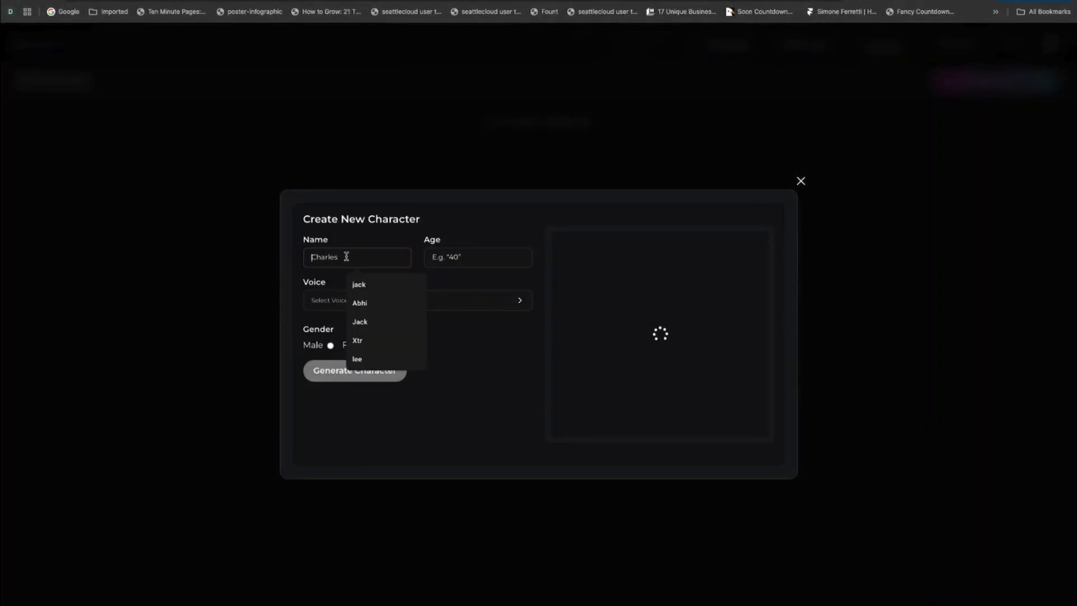
pyautogui.write('Abhi')
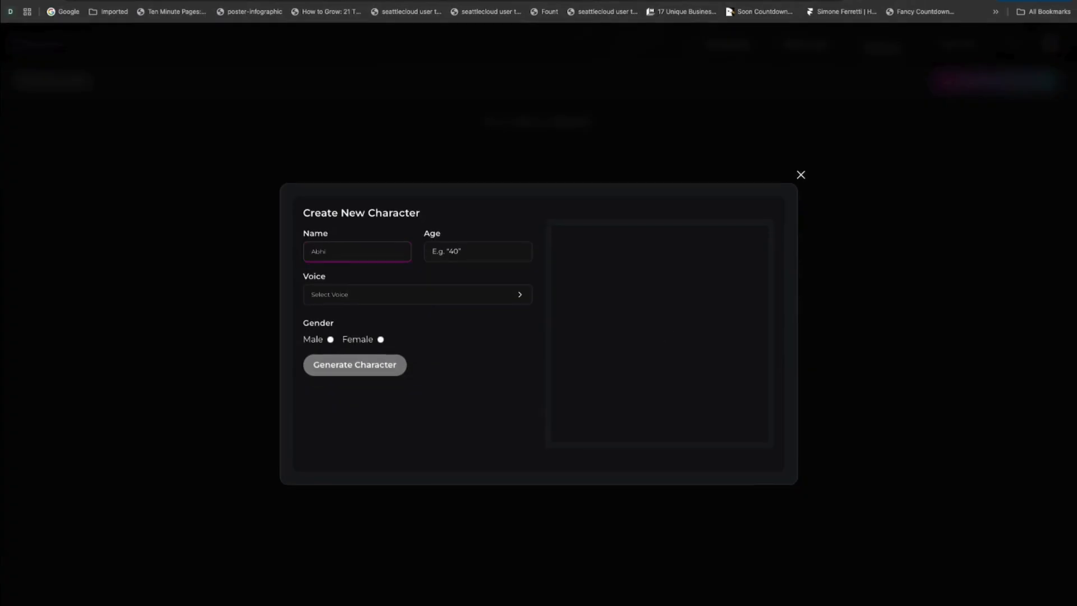
pyautogui.click(456, 250)
pyautogui.write('30')
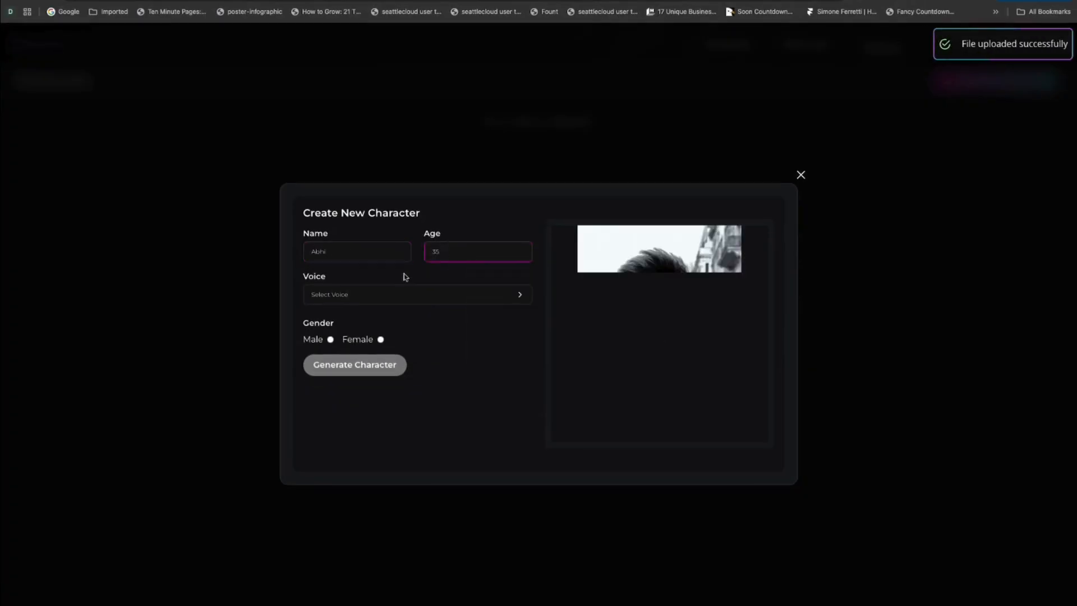
# Step: Generate the character with the English AI voice Aarav and the gender Male, and close the character form
pyautogui.click(389, 291)
pyautogui.click(400, 302)
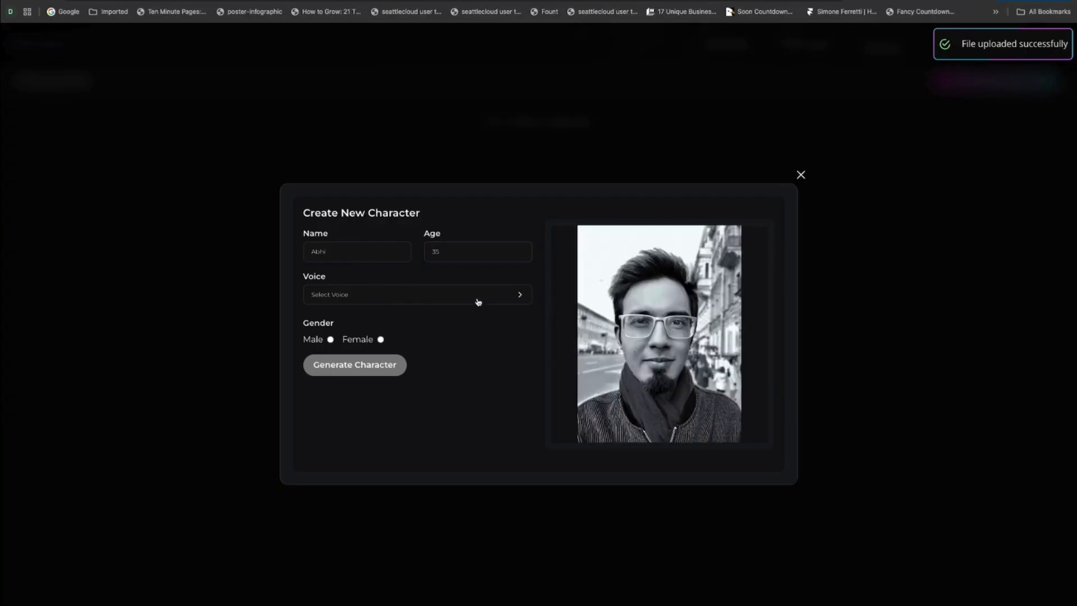
pyautogui.click(499, 301)
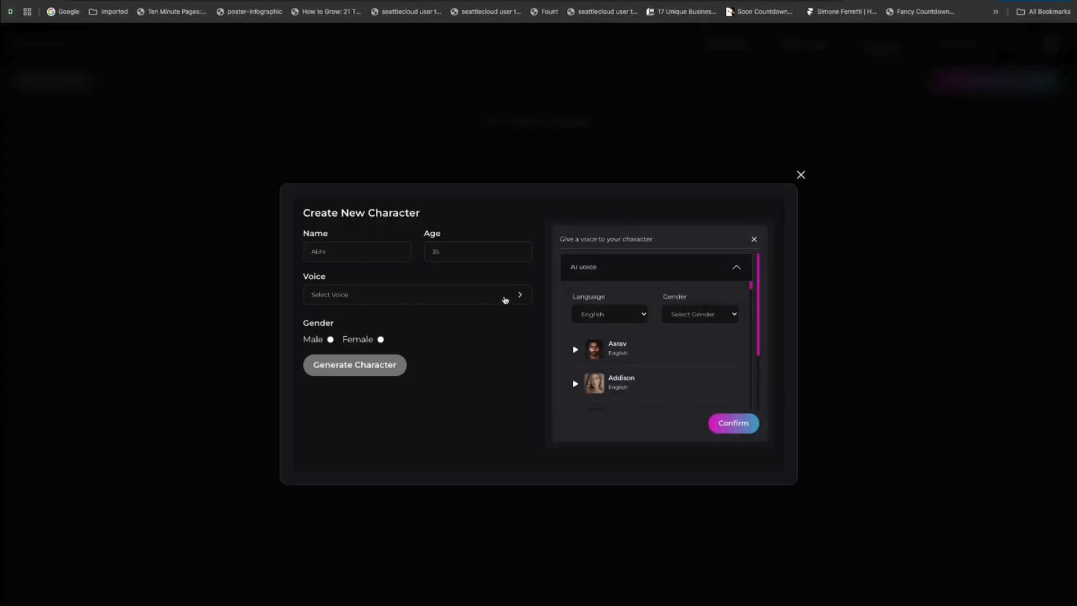
pyautogui.click(598, 353)
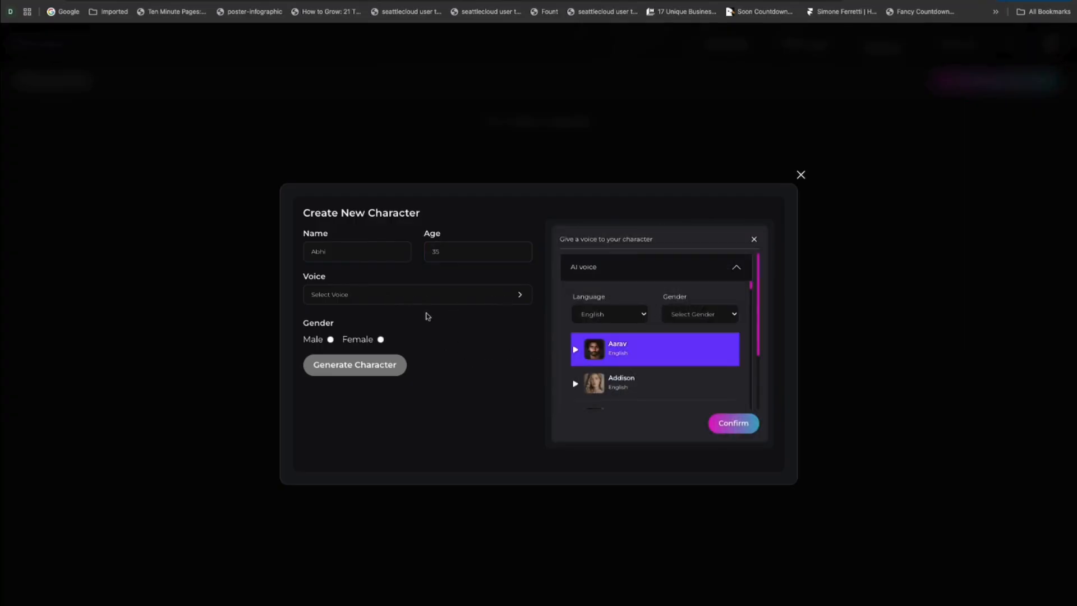
pyautogui.click(330, 340)
pyautogui.click(751, 421)
pyautogui.click(370, 370)
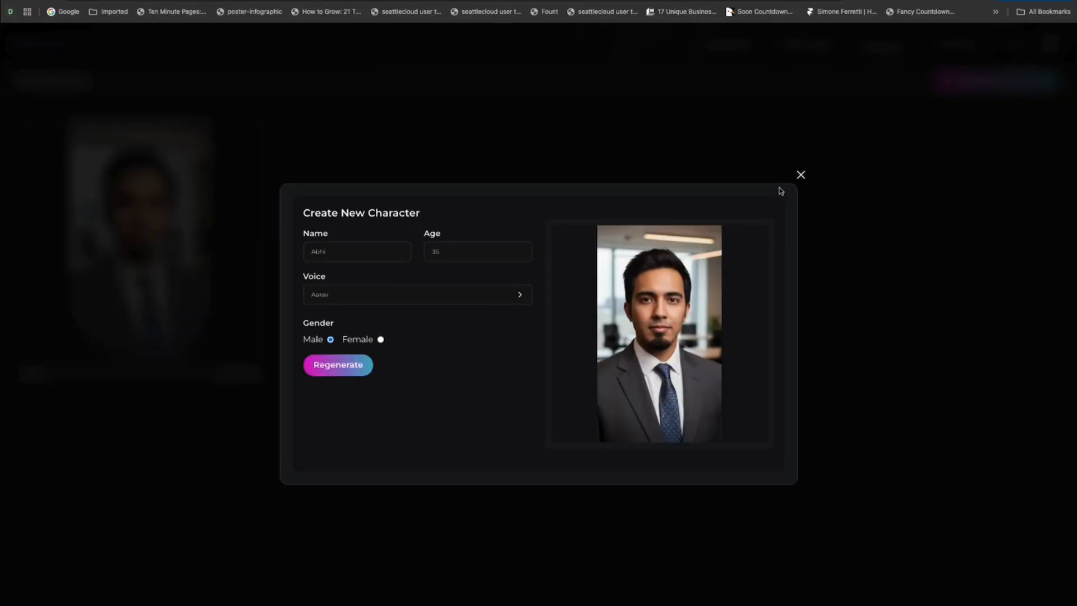
pyautogui.click(801, 175)
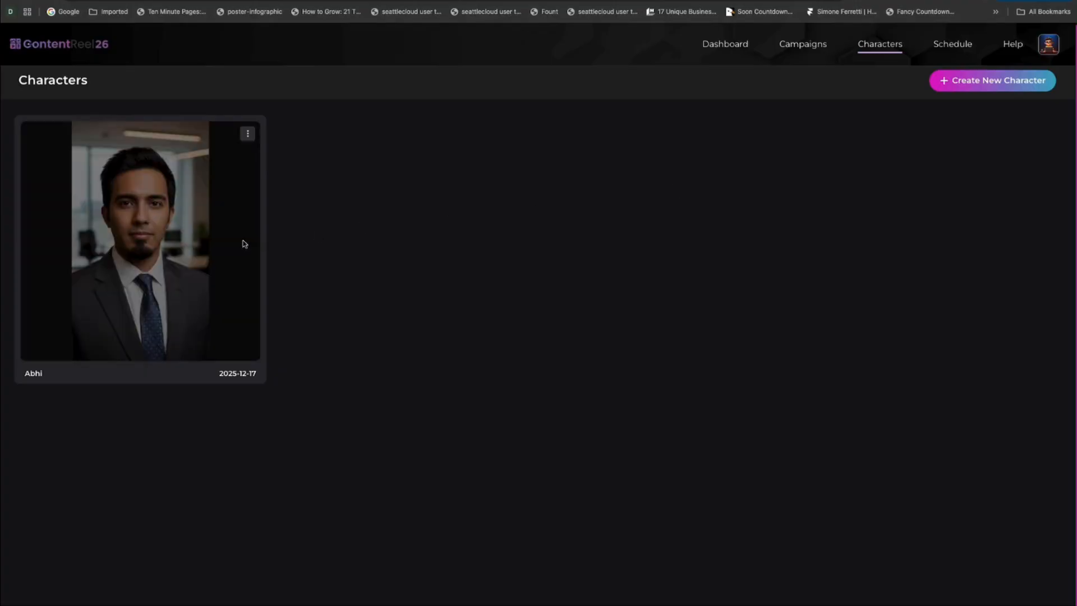
# Step: Show the actions available for the newly generated character
pyautogui.click(247, 136)
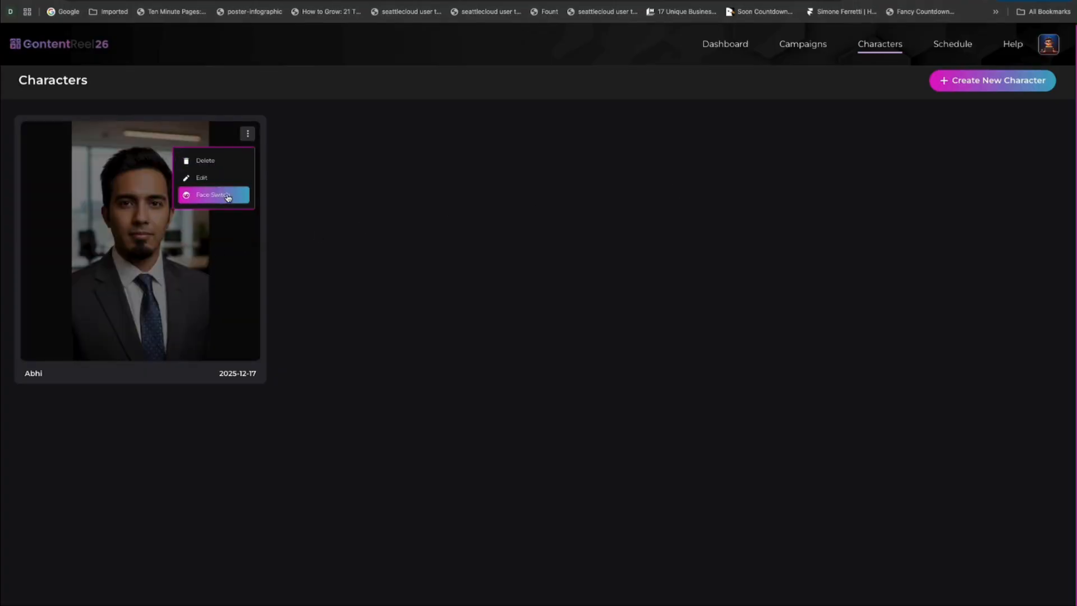
# Step: Open the "weight loss 2" campaign from the list of all campaigns
pyautogui.click(796, 42)
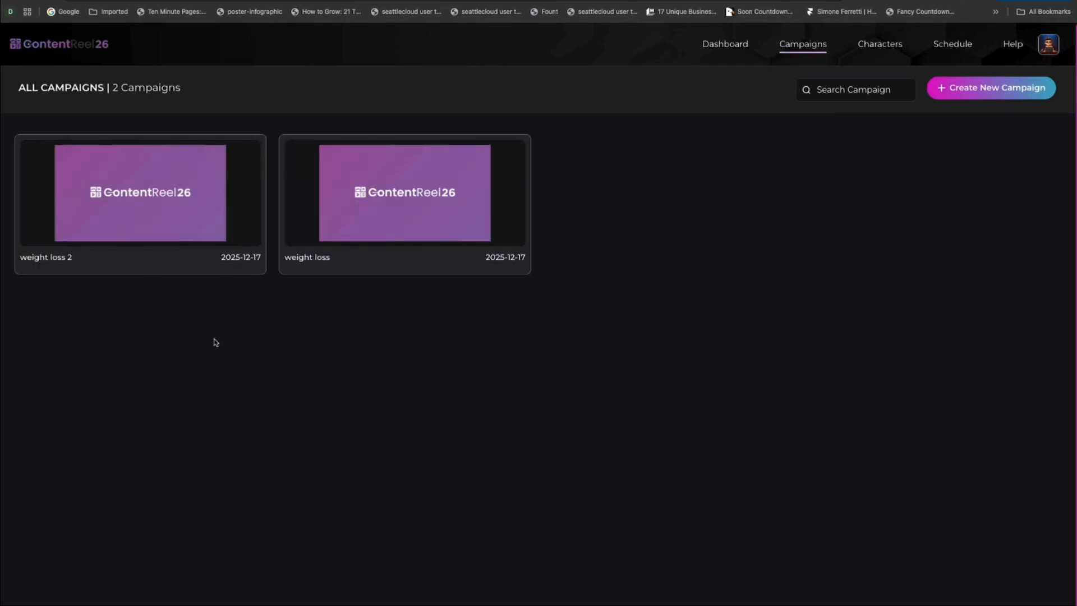
pyautogui.moveTo(159, 219)
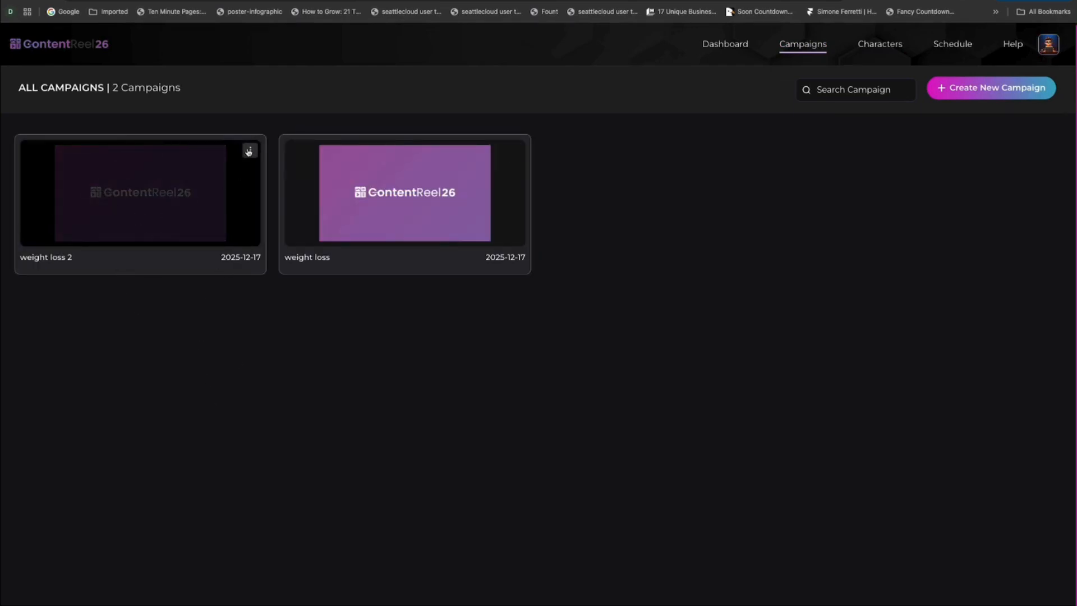
pyautogui.click(250, 151)
pyautogui.click(273, 179)
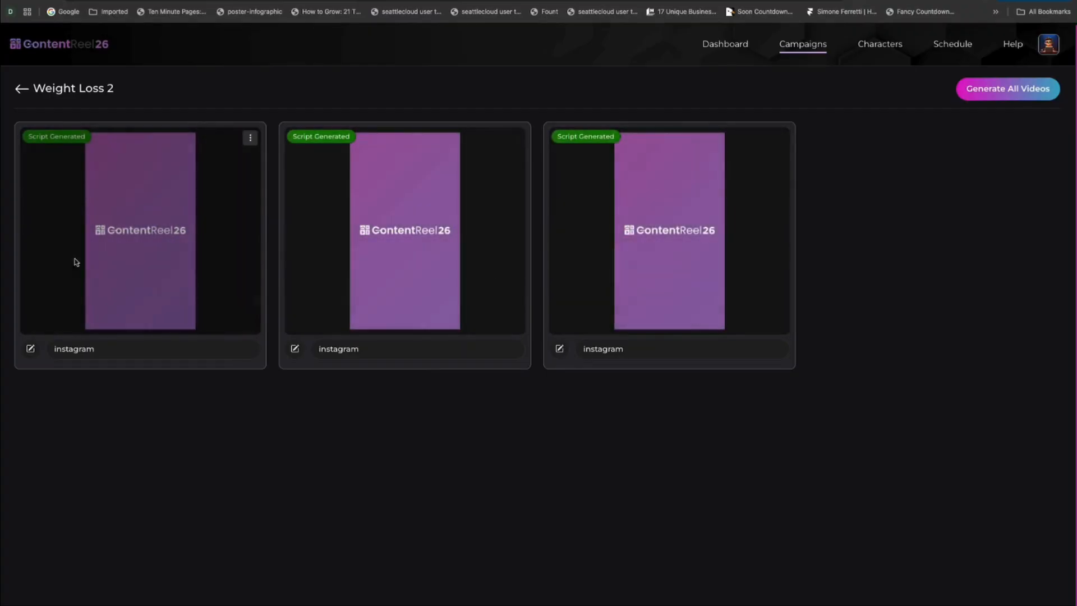
# Step: End the first video's script with a period instead of the exclamation mark and convert it to video
pyautogui.click(250, 145)
pyautogui.click(269, 165)
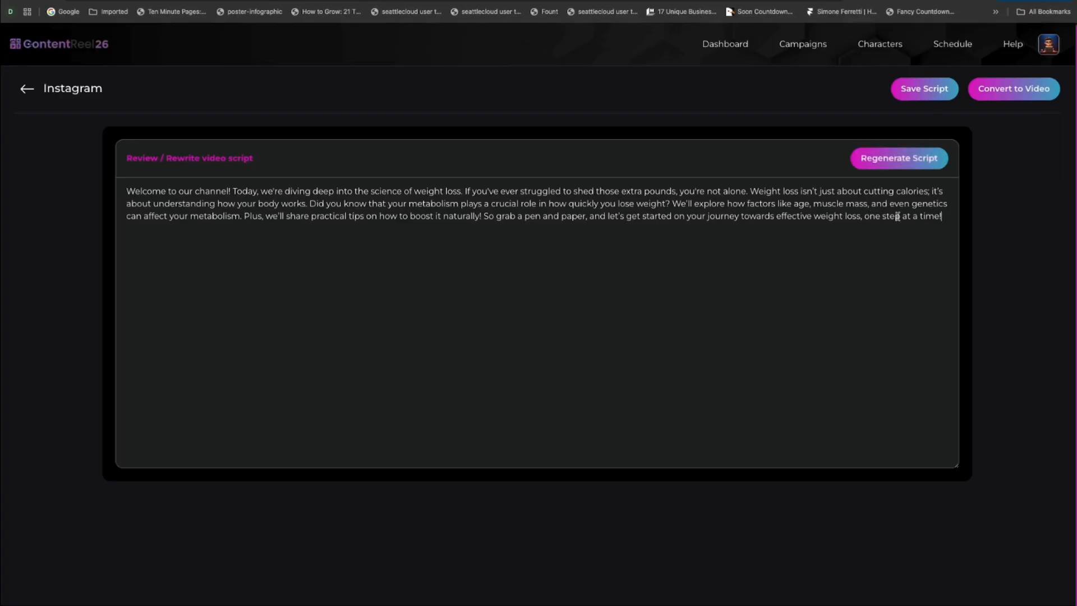
pyautogui.press('BackSpace')
pyautogui.write('.')
pyautogui.click(1028, 89)
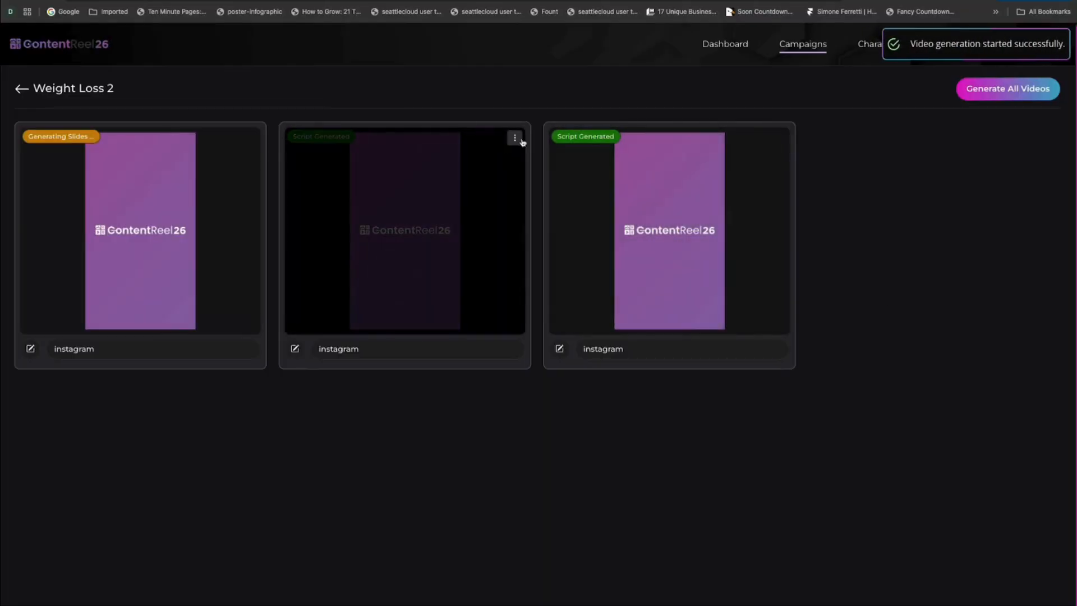
# Step: Open the second instagram video's script and convert it to video
pyautogui.click(516, 138)
pyautogui.click(525, 166)
pyautogui.click(1010, 90)
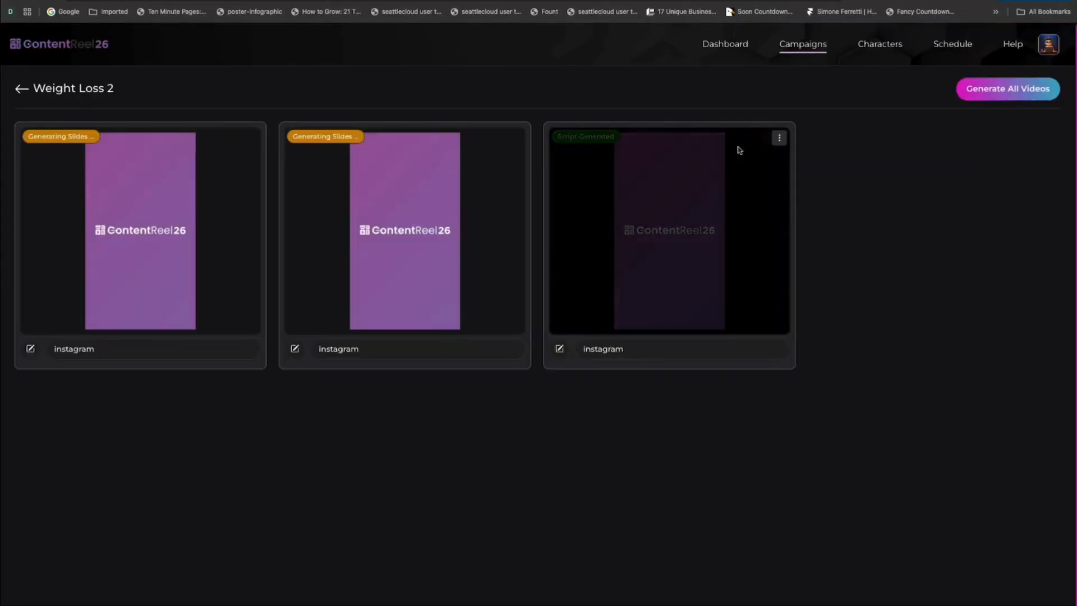
# Step: Open the third instagram video's script and convert it to video
pyautogui.click(779, 142)
pyautogui.click(806, 165)
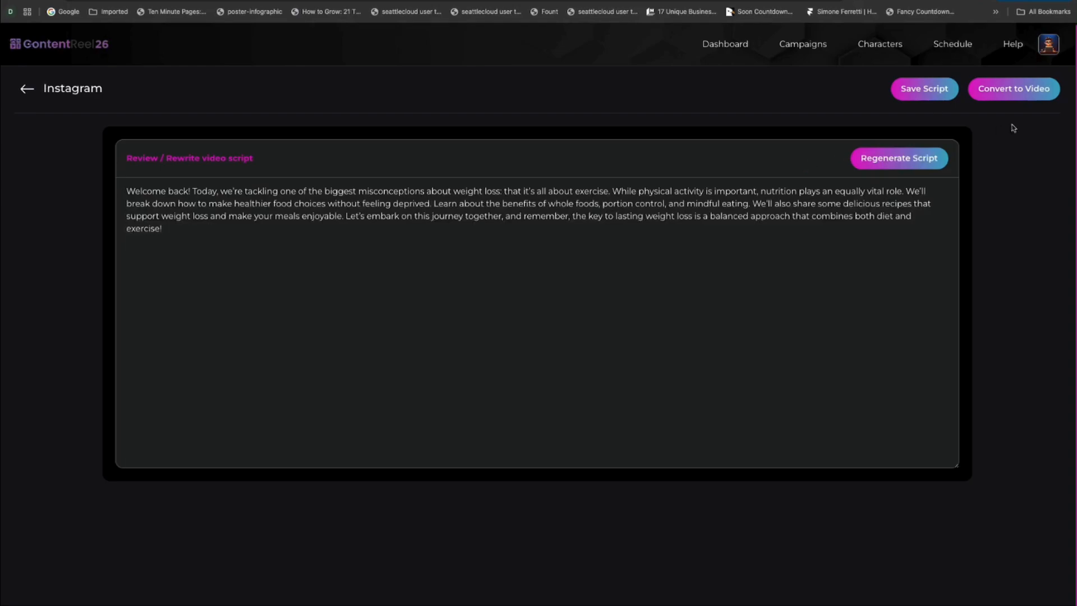
pyautogui.click(1019, 92)
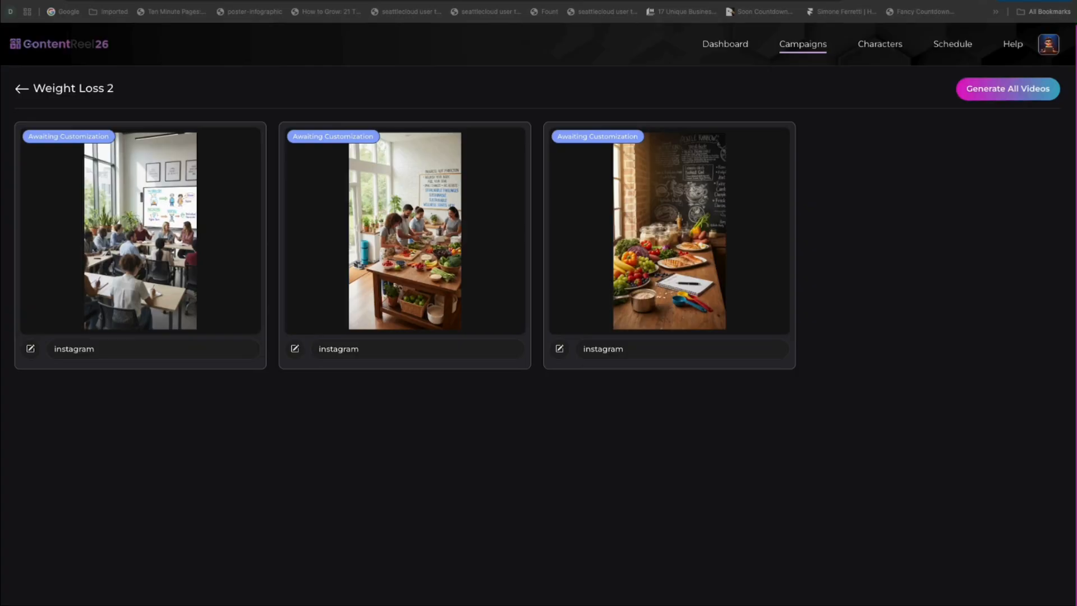
# Step: Open the first instagram video of the campaign for editing
pyautogui.click(164, 194)
pyautogui.click(252, 138)
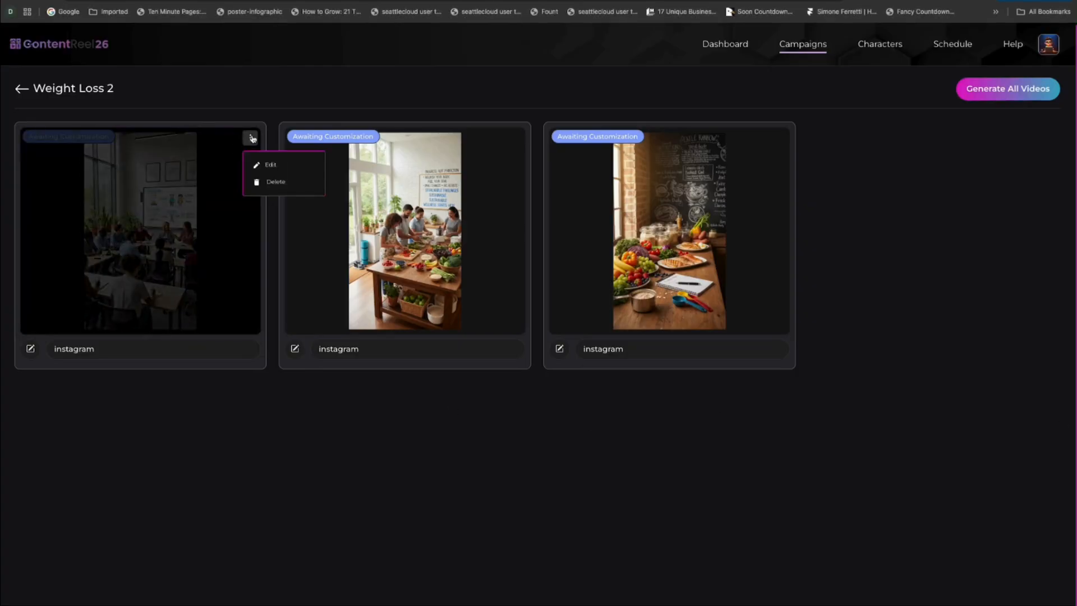
pyautogui.click(277, 165)
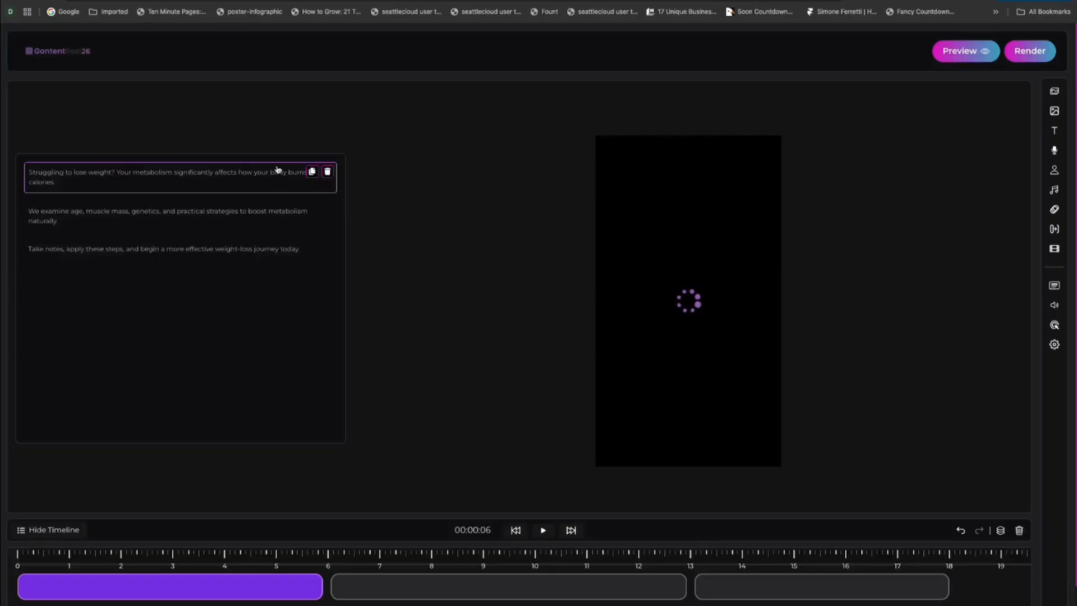
# Step: Look through the background, media, text, voice-over, talking head, layer animation, transition and credits options of the first video
pyautogui.click(1054, 92)
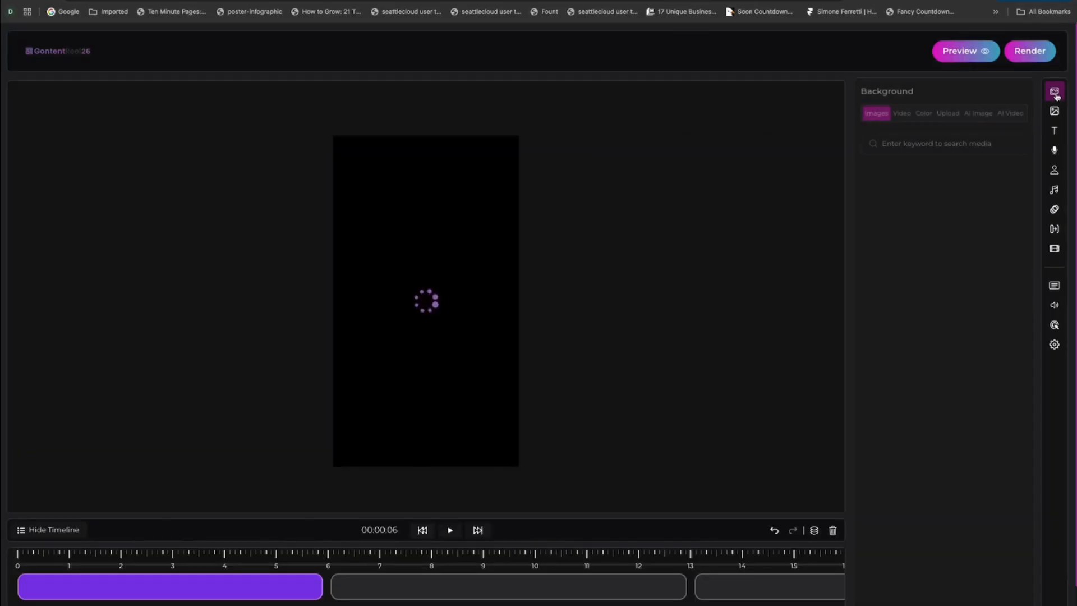
pyautogui.click(903, 112)
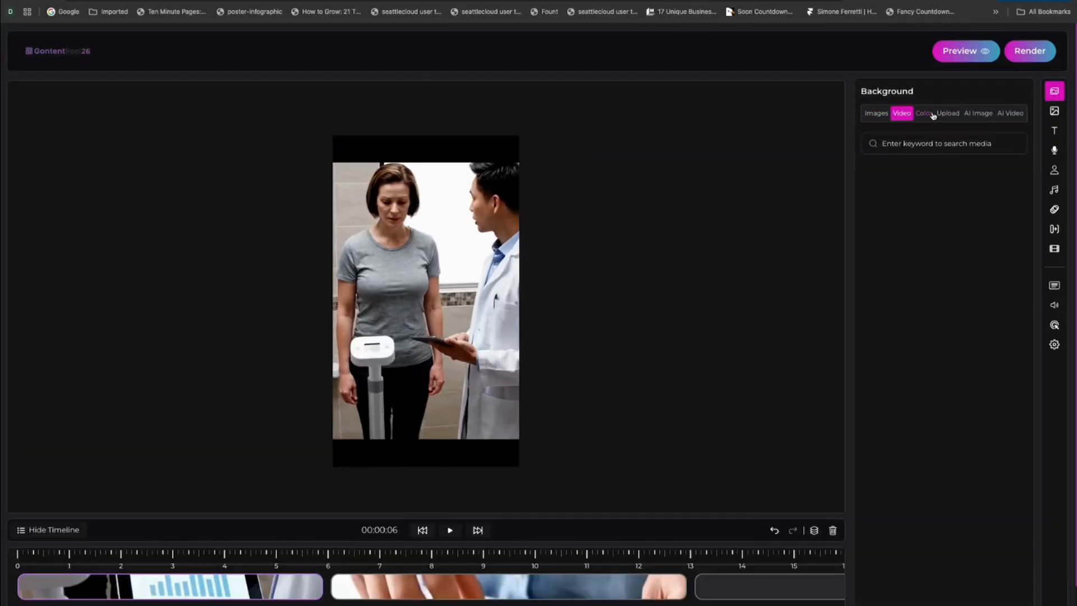
pyautogui.click(1055, 112)
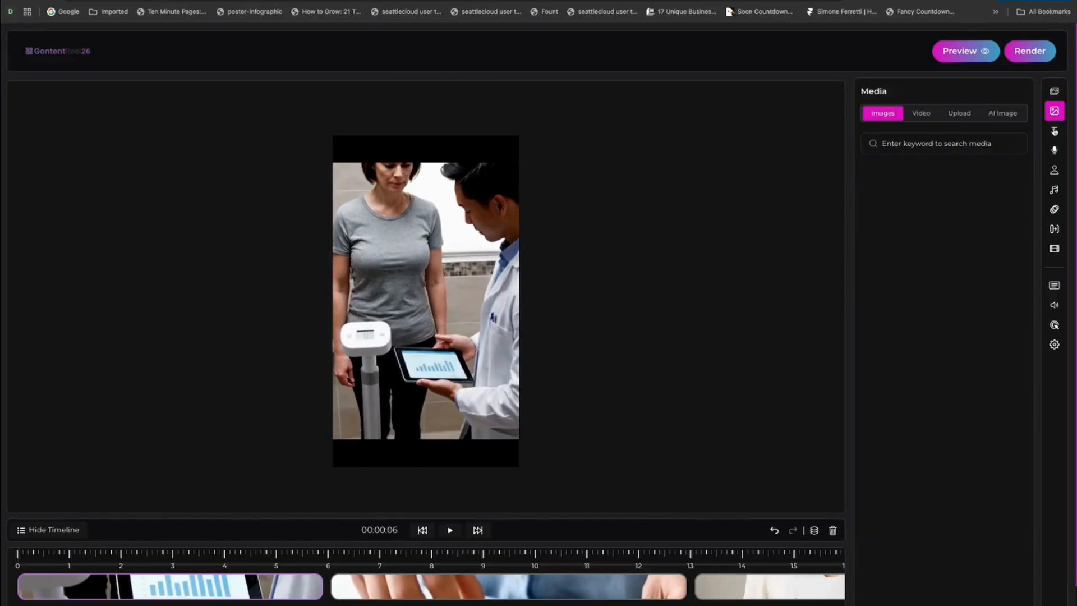
pyautogui.click(1055, 133)
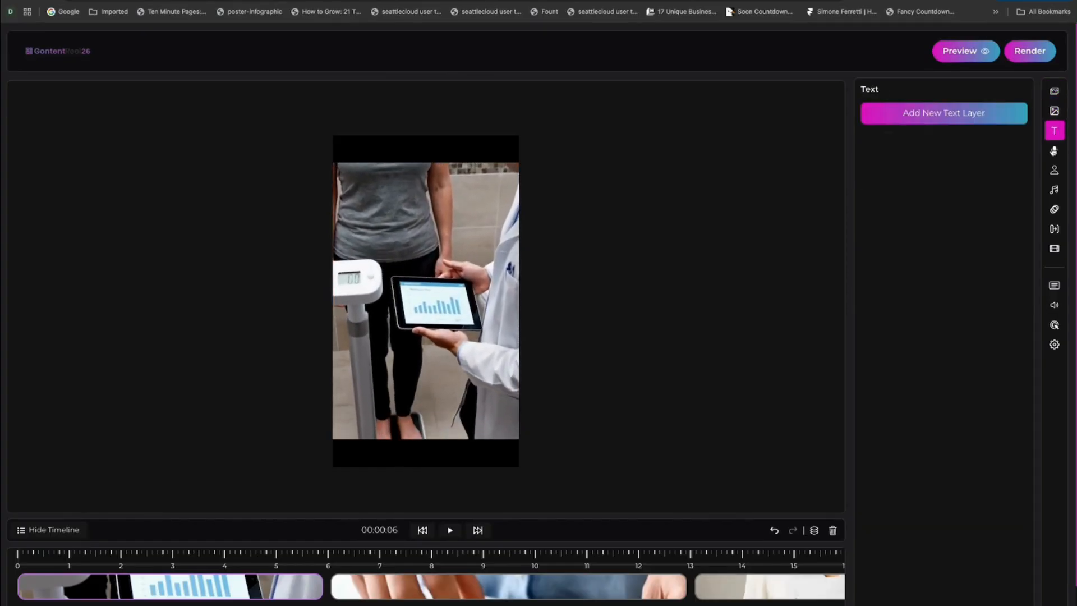
pyautogui.click(1055, 151)
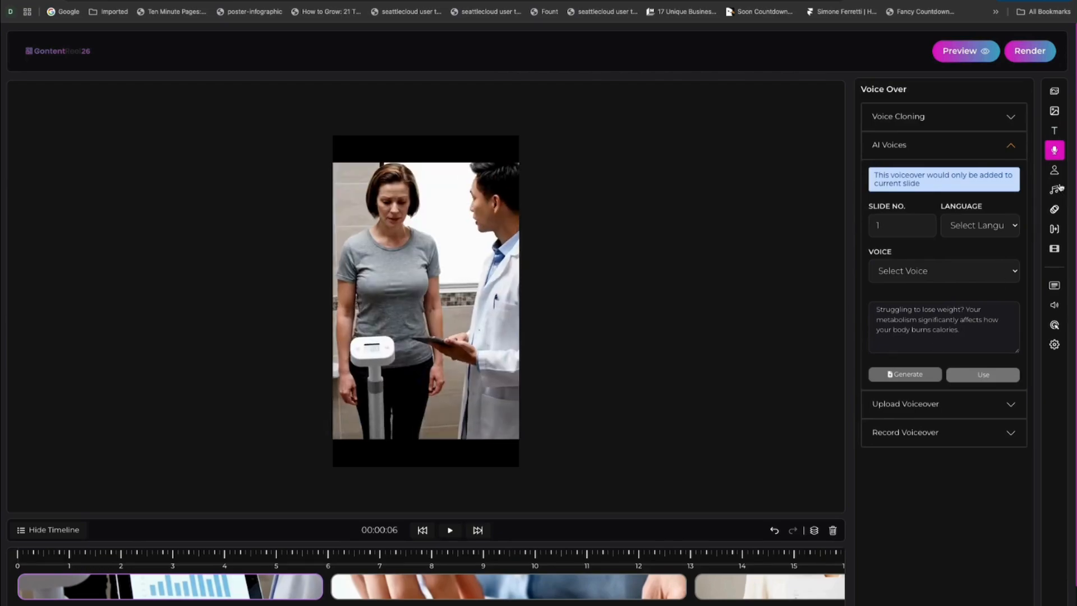
pyautogui.click(1056, 174)
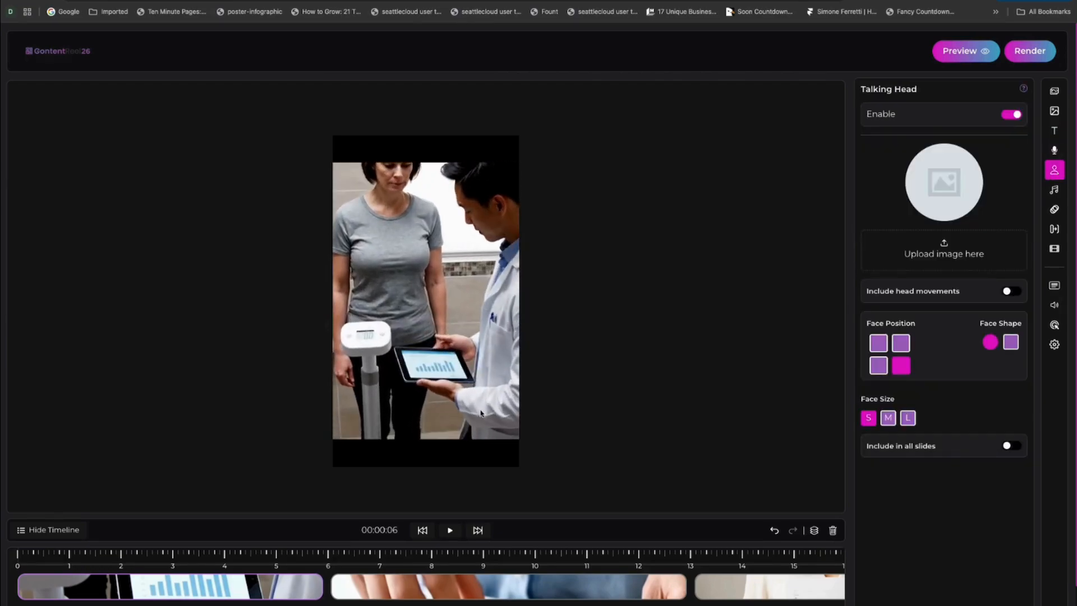
pyautogui.click(1053, 194)
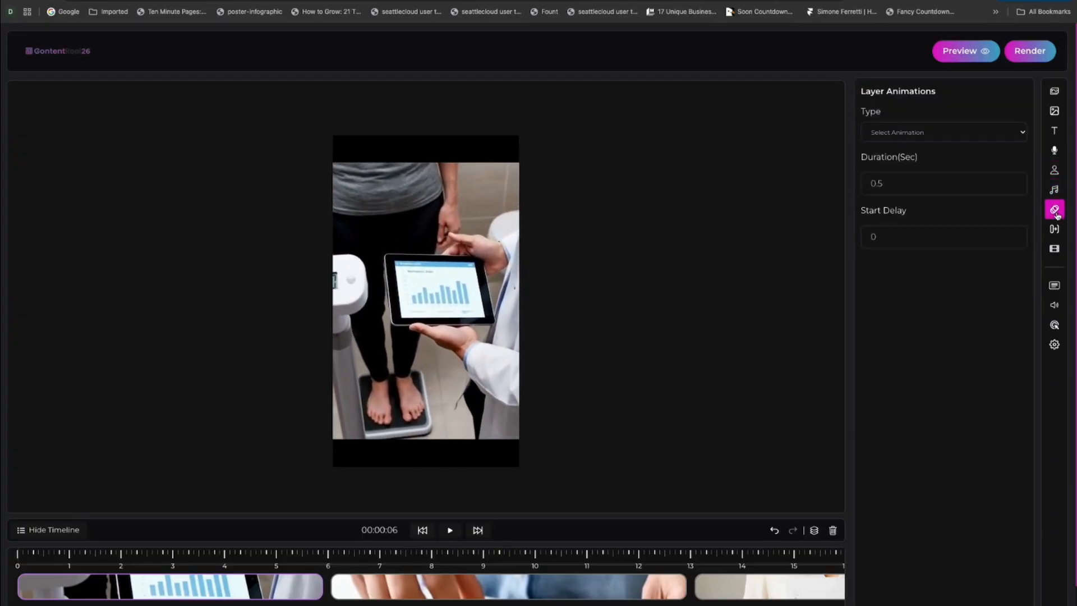
pyautogui.click(1055, 230)
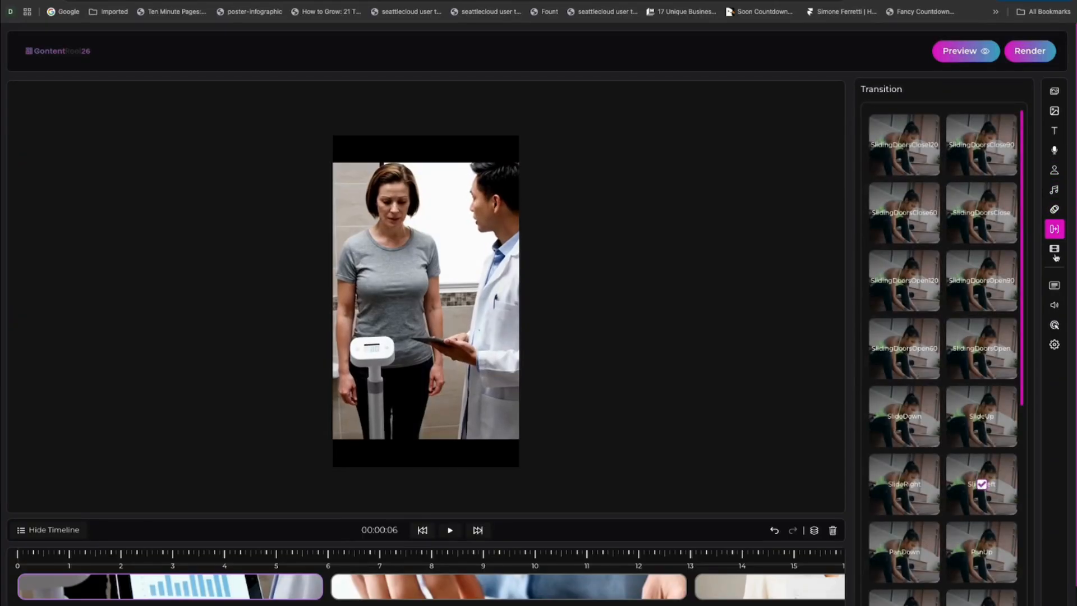
pyautogui.click(1056, 250)
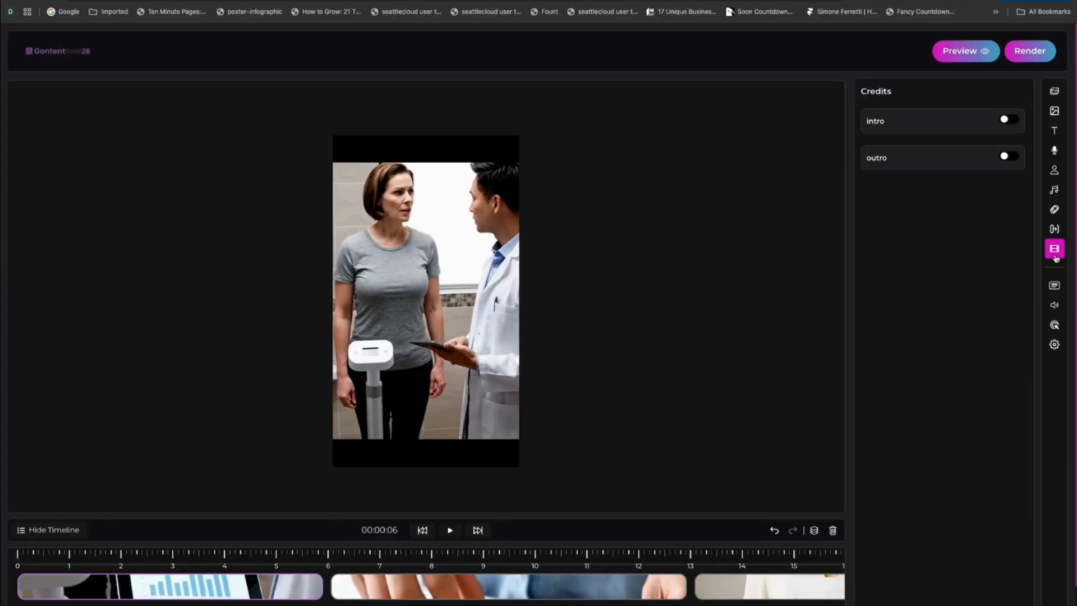
# Step: Enable captions for the video and choose the blue all-caps "THE QUICK BROWN" style
pyautogui.click(1055, 287)
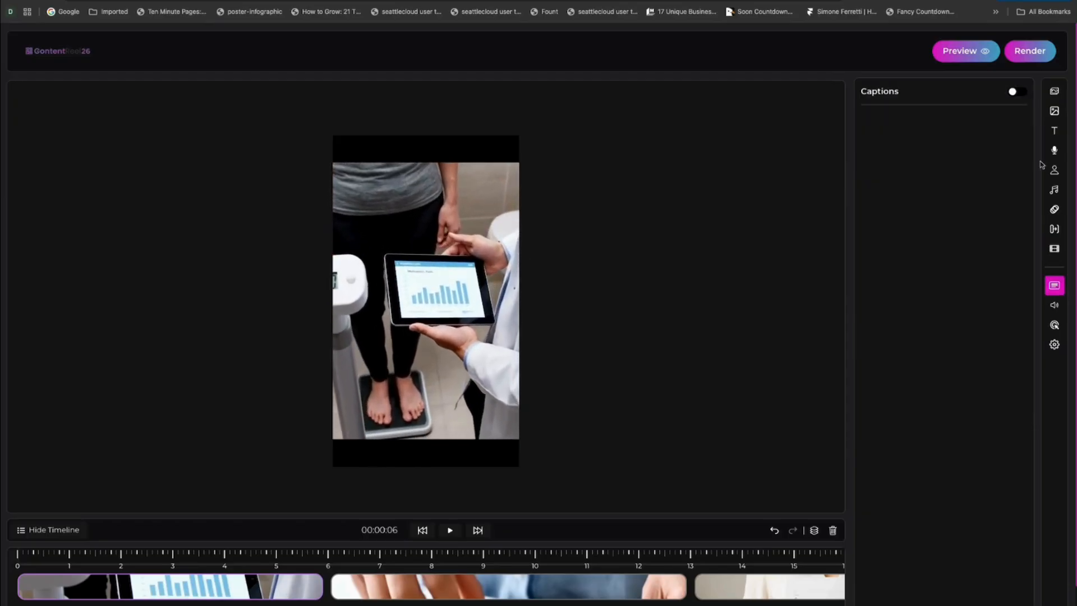
pyautogui.click(1017, 90)
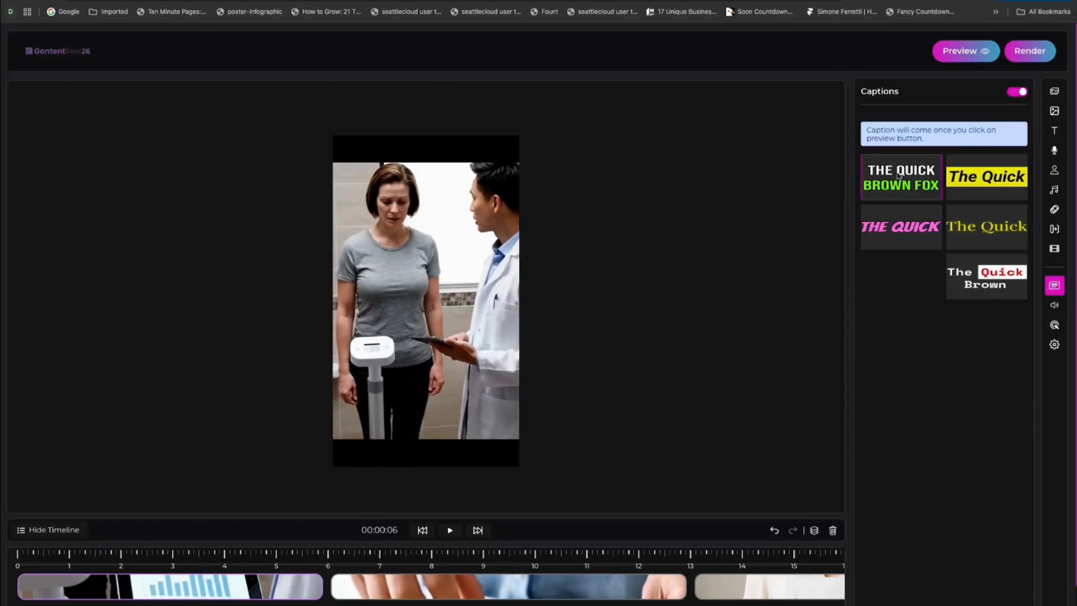
pyautogui.click(981, 324)
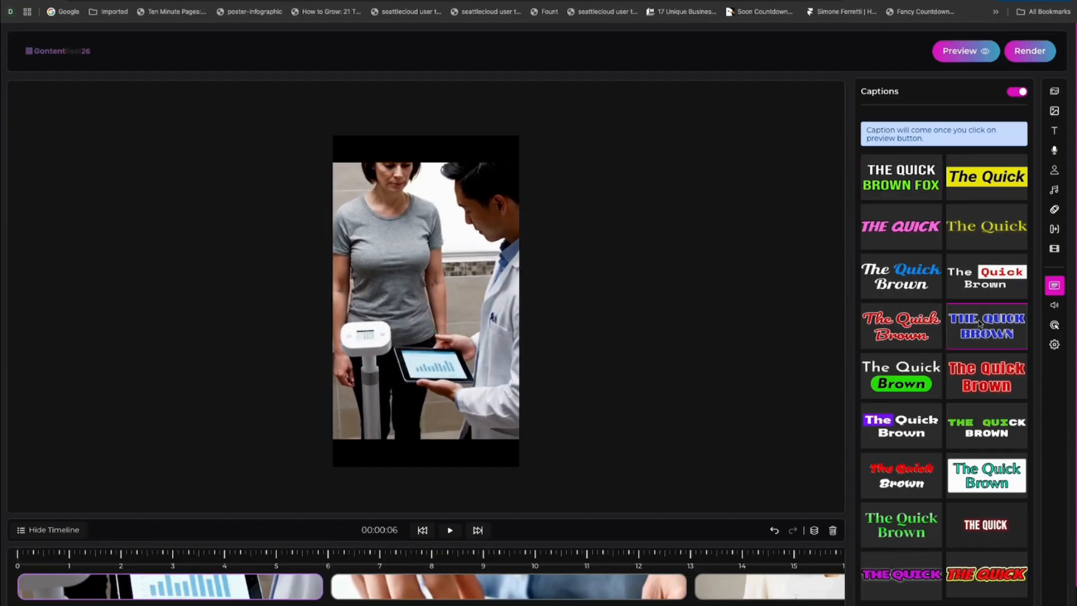
# Step: Check the voiceover and background audio volume levels and toggle the call to action
pyautogui.click(1054, 305)
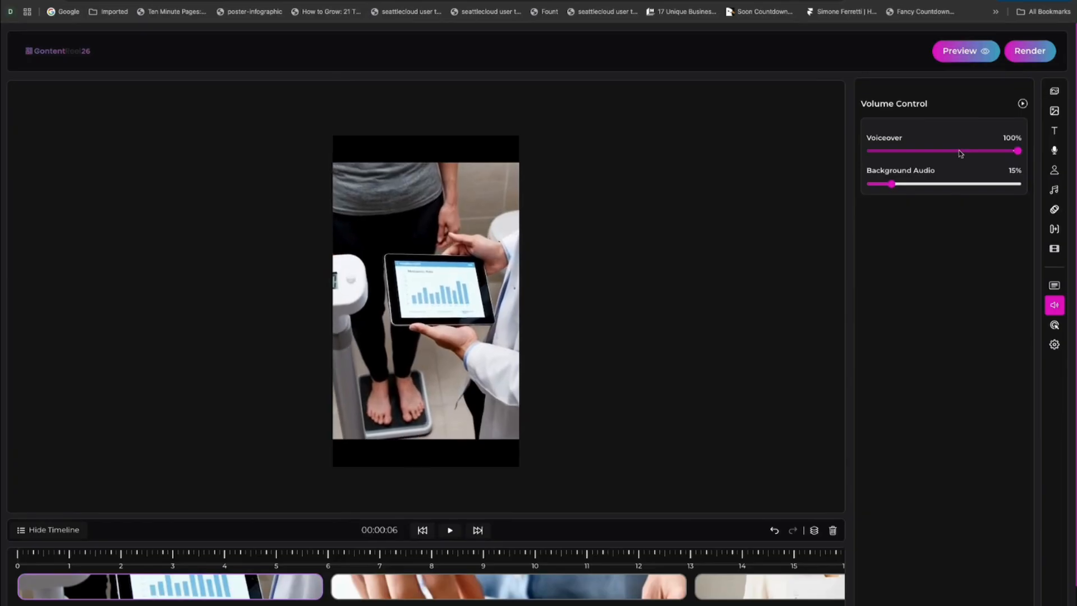
pyautogui.click(1055, 326)
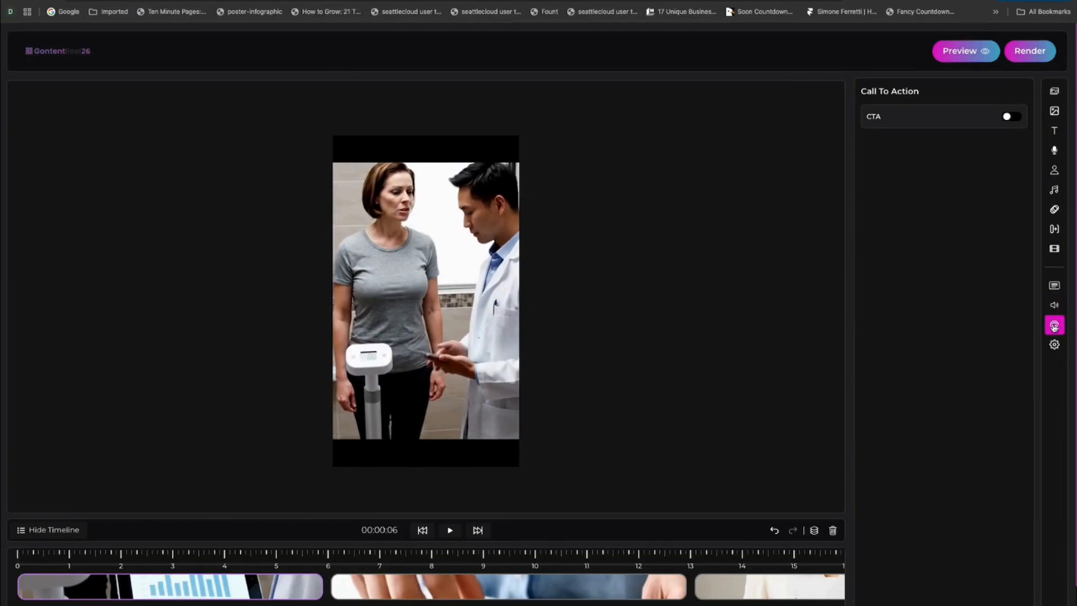
pyautogui.click(1015, 118)
# Step: Enable the logo and the watermark to see their upload options, and switch both off again
pyautogui.click(1054, 346)
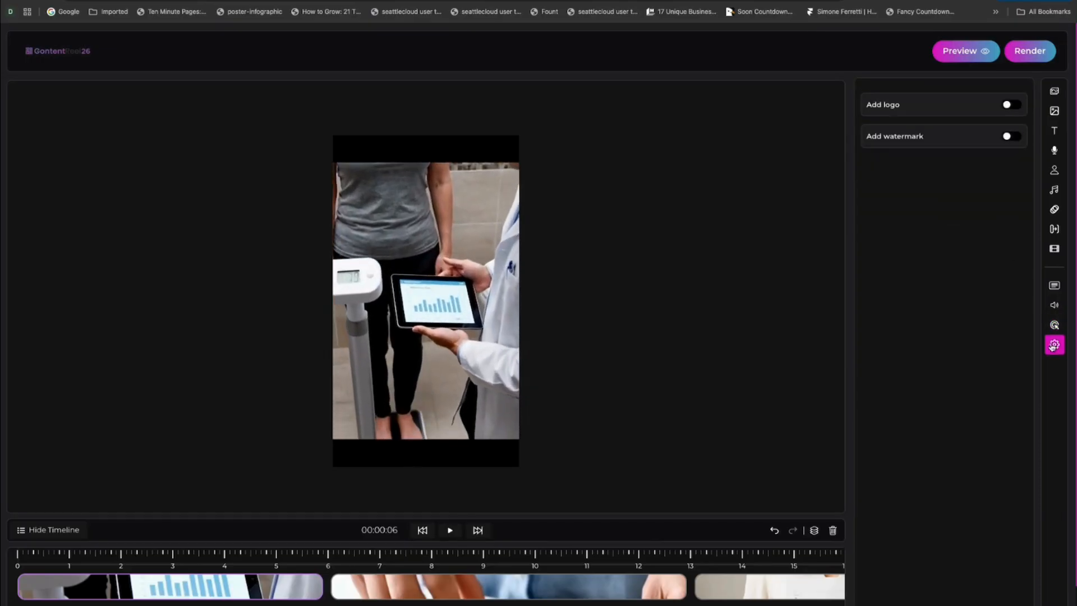
pyautogui.click(1008, 105)
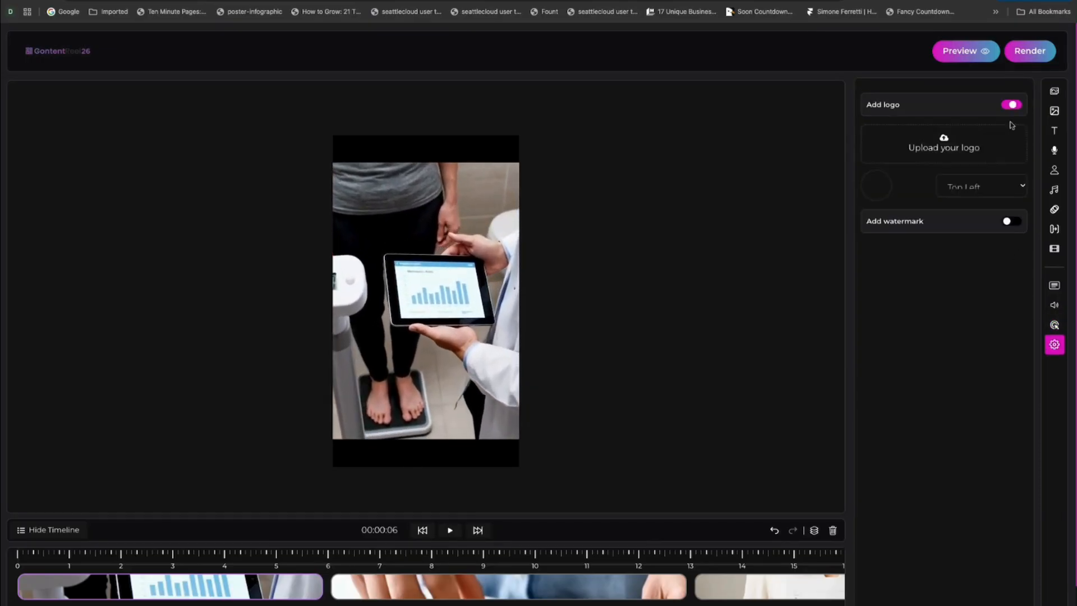
pyautogui.click(1014, 222)
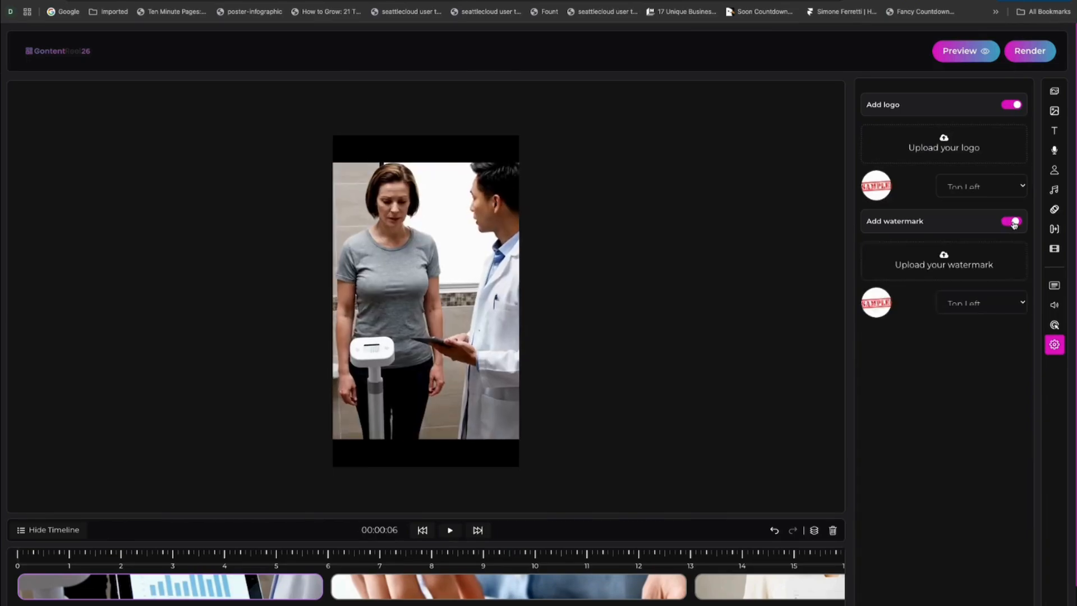
pyautogui.click(1014, 222)
pyautogui.click(1010, 107)
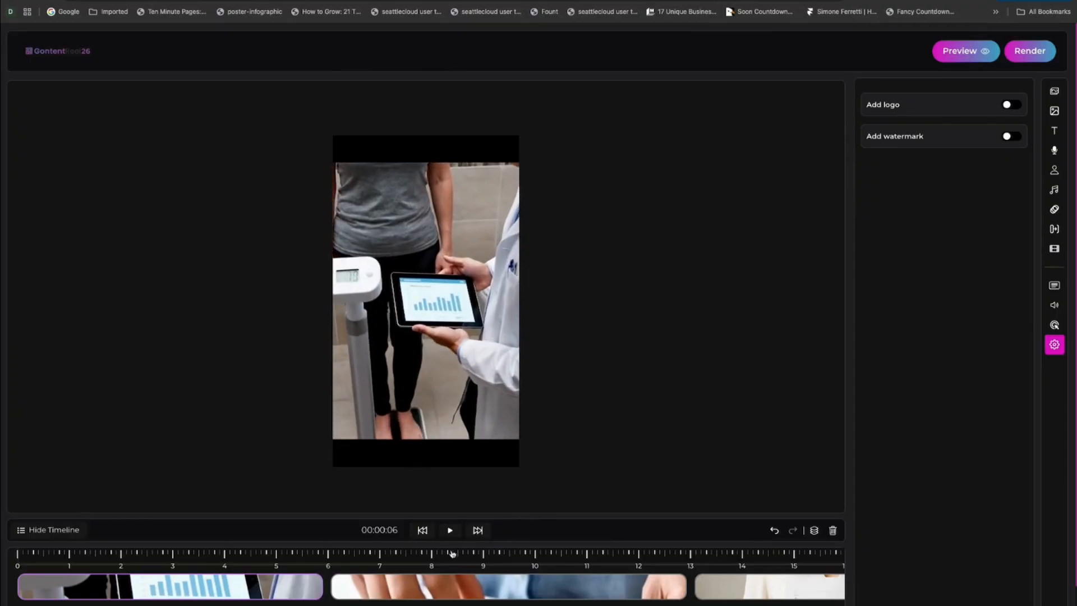
# Step: View the second and third slides of the video and render it
pyautogui.click(514, 589)
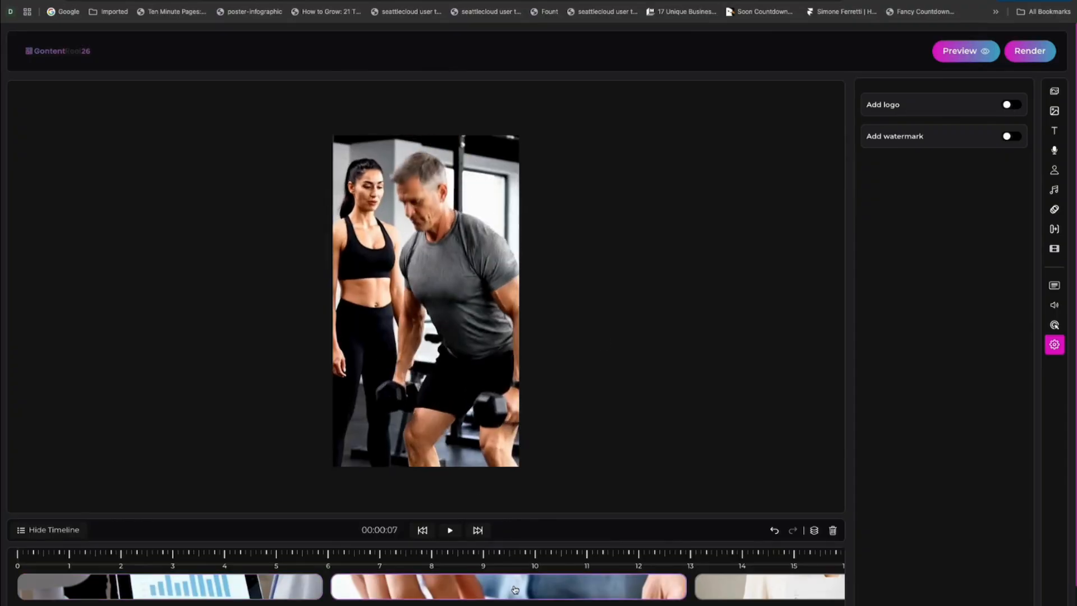
pyautogui.hscroll(5, 603, 586)
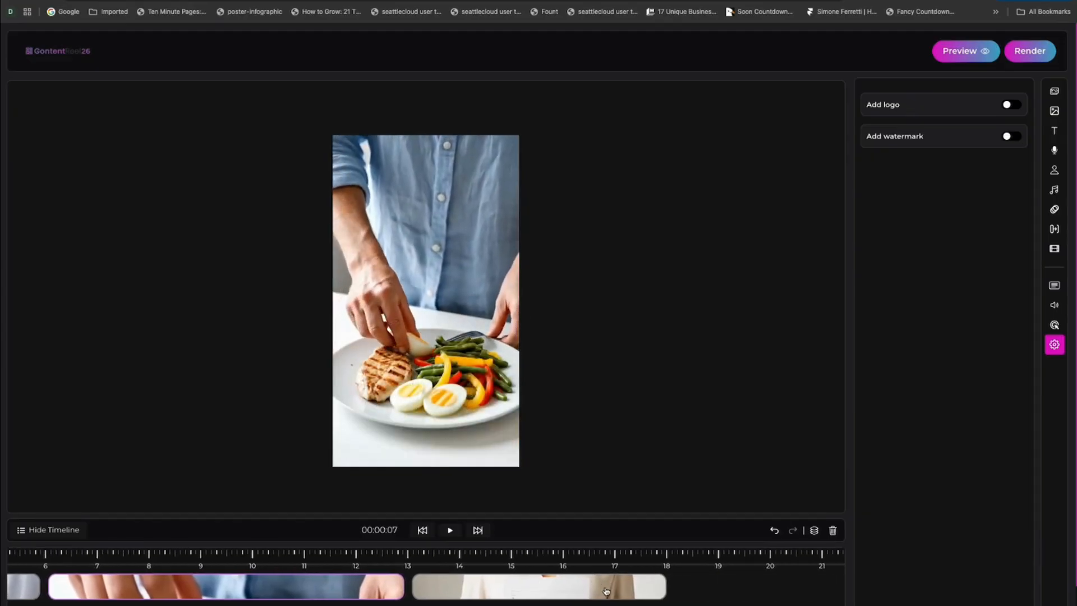
pyautogui.click(605, 591)
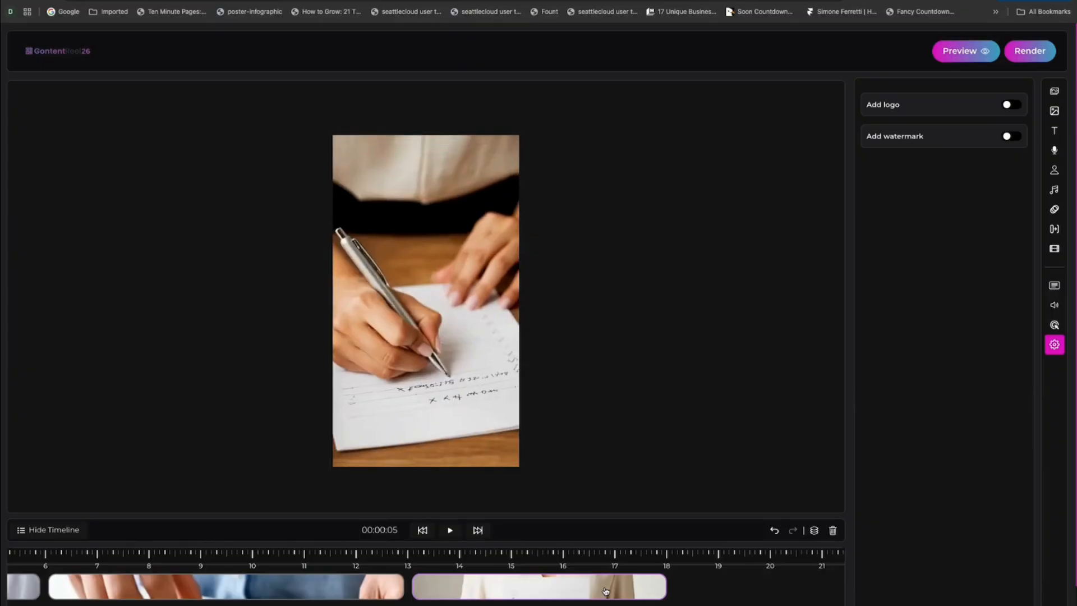
pyautogui.click(1023, 58)
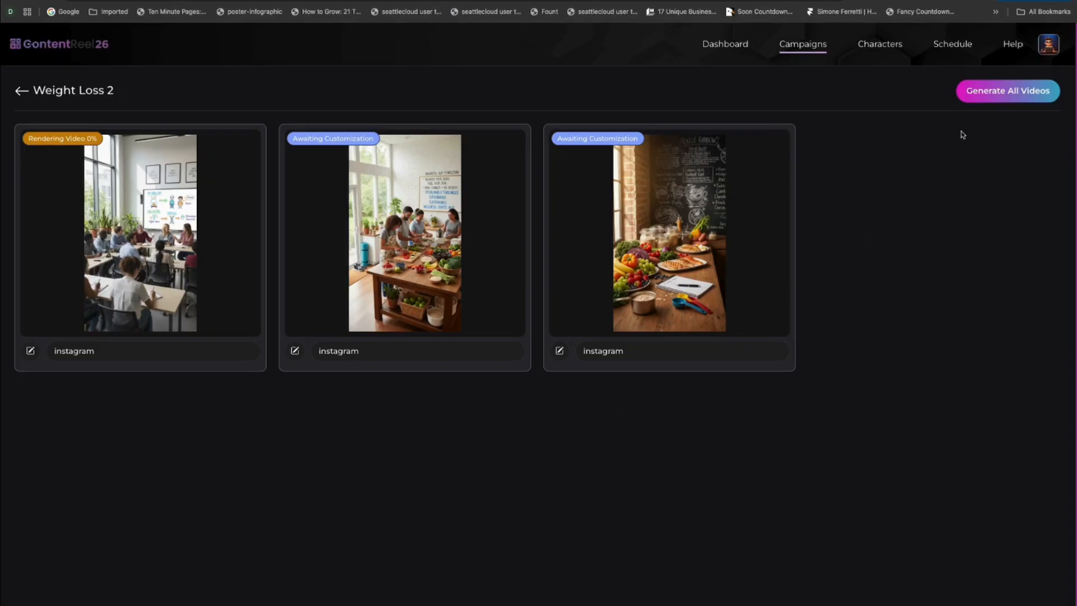
# Step: Look over the post schedule's monthly calendar for December 2025
pyautogui.click(954, 46)
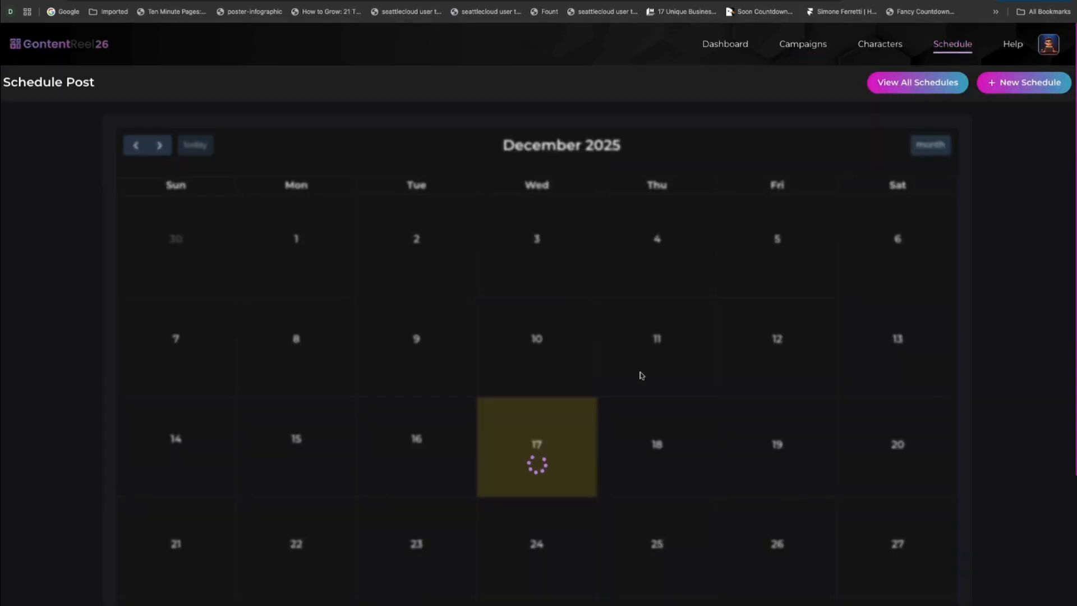
pyautogui.scroll(-1, 620, 406)
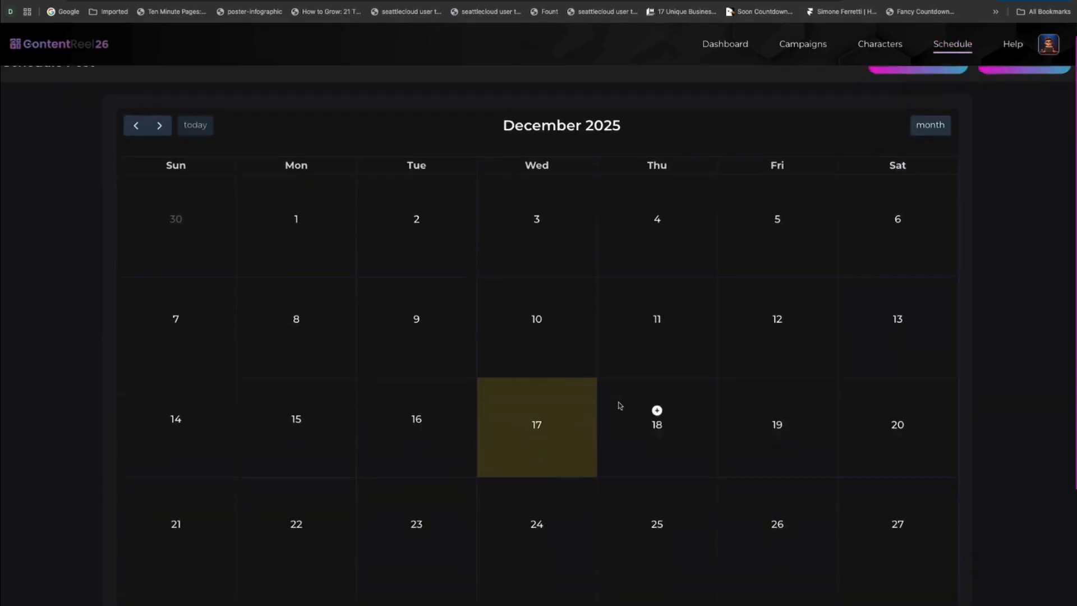
pyautogui.scroll(-2, 620, 405)
pyautogui.scroll(3, 648, 434)
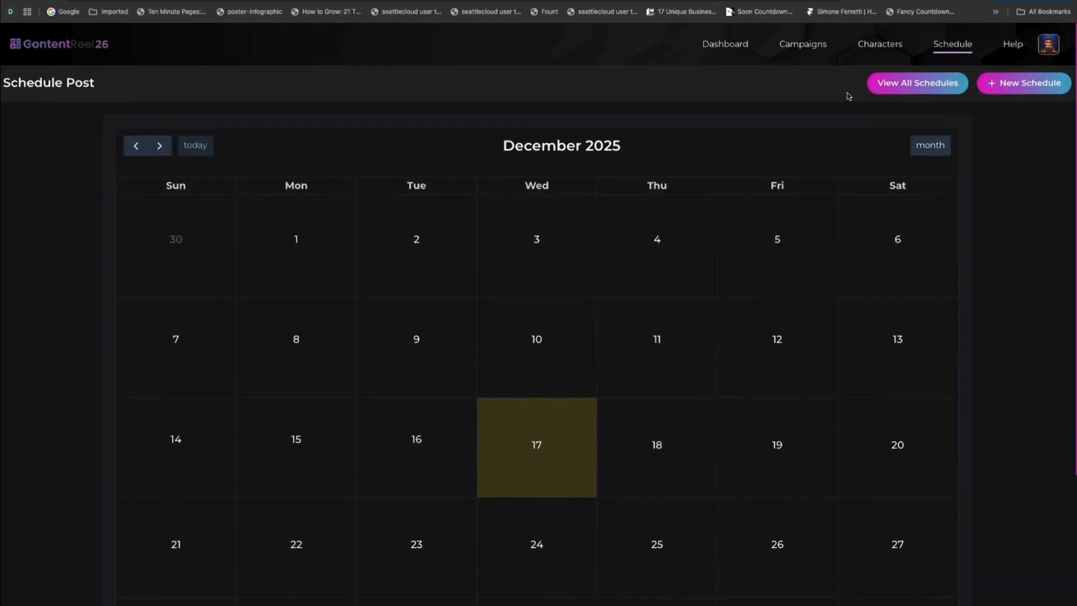
# Step: Go back to the list of all campaigns and reopen "weight loss 2"
pyautogui.click(803, 45)
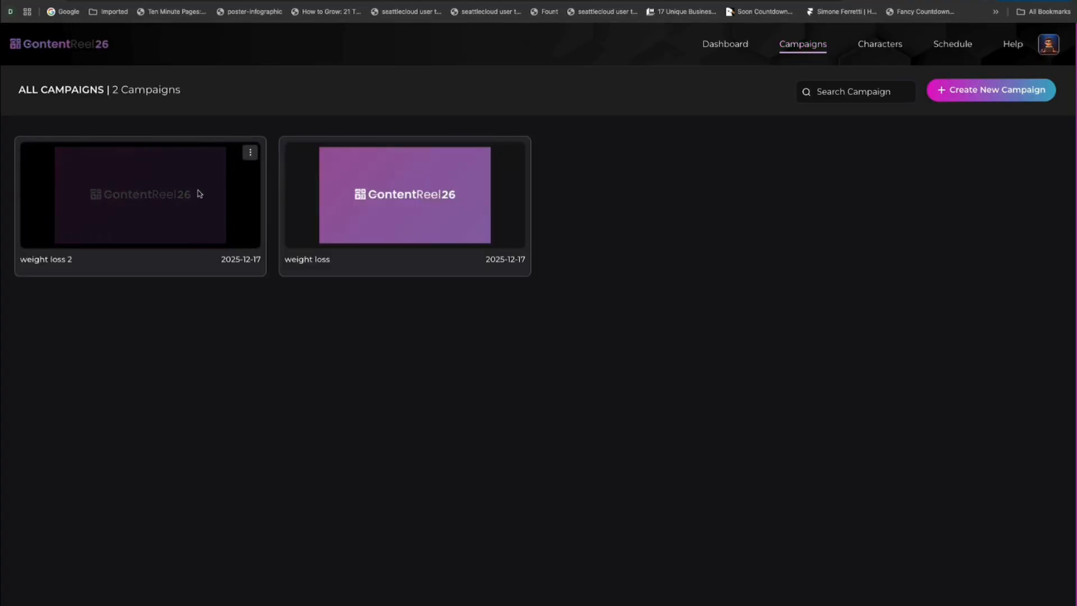
pyautogui.click(250, 152)
pyautogui.click(269, 178)
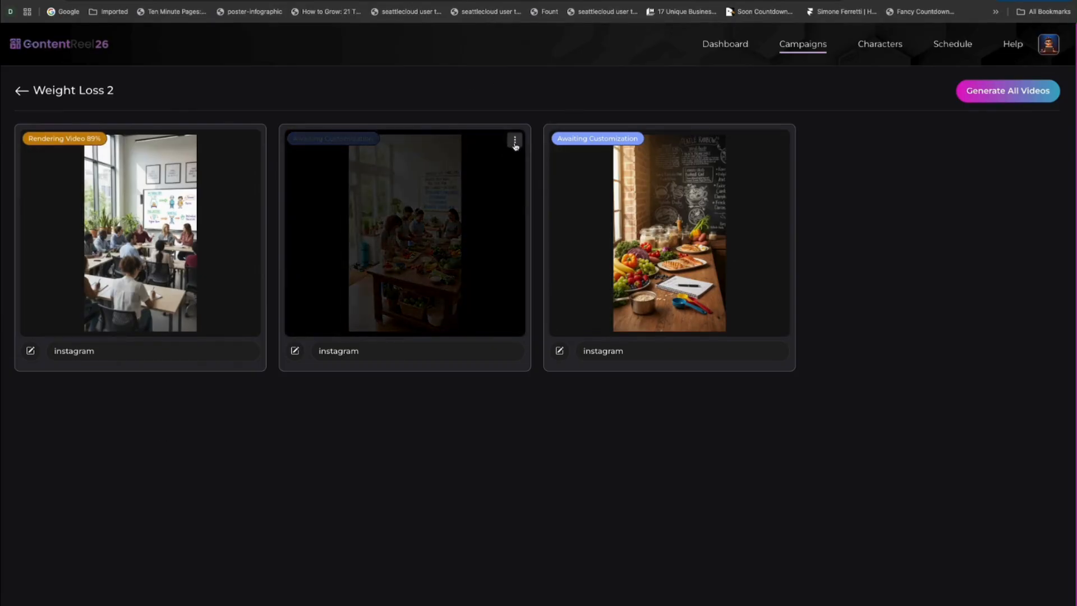
# Step: Open the second instagram video for editing and view its second and third slides
pyautogui.click(514, 140)
pyautogui.click(526, 169)
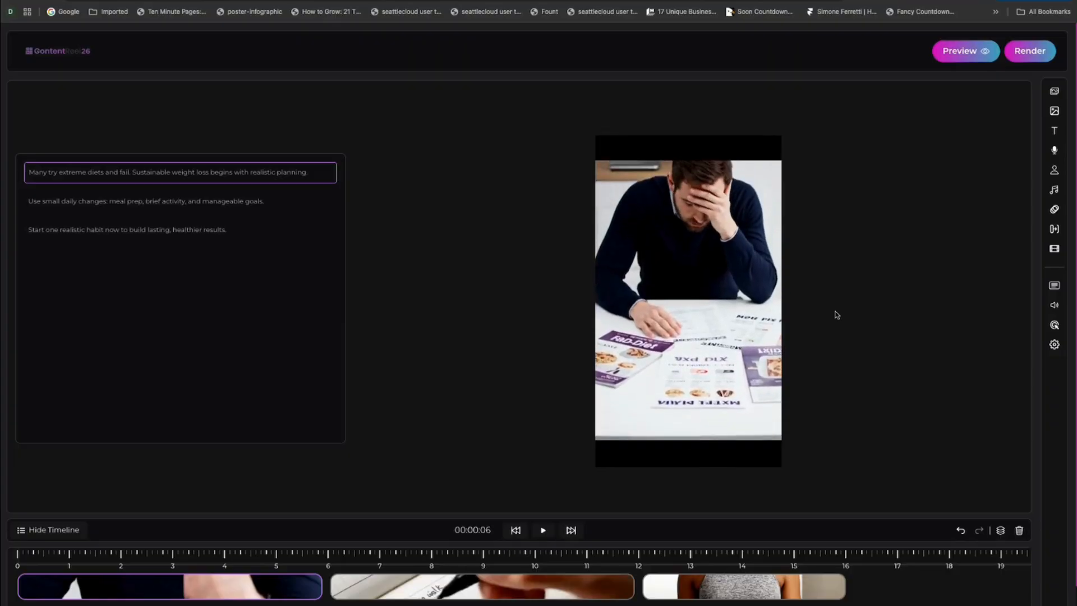
pyautogui.click(467, 597)
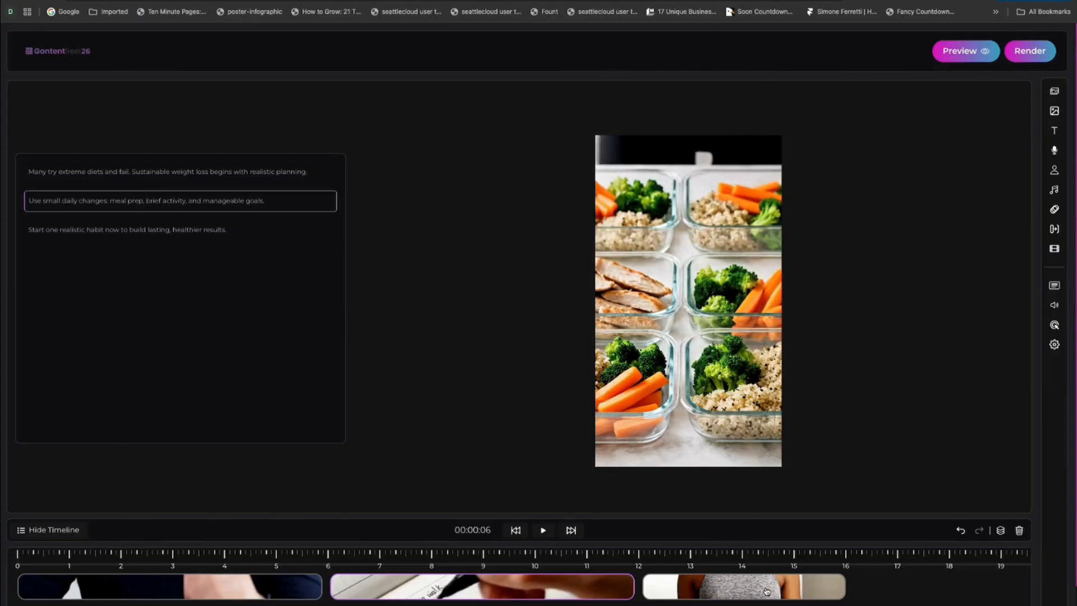
pyautogui.click(767, 592)
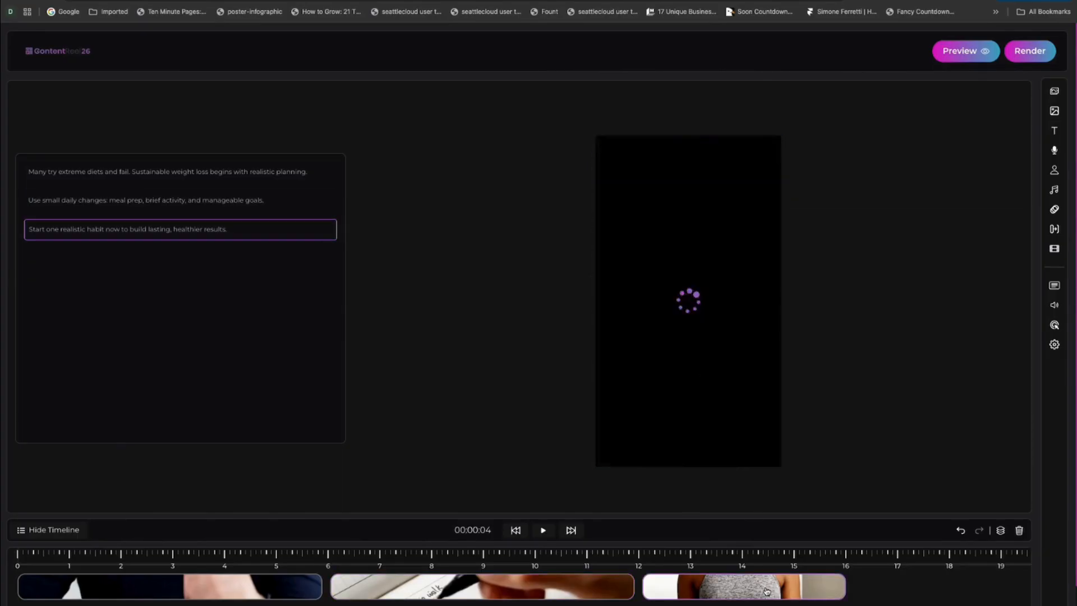